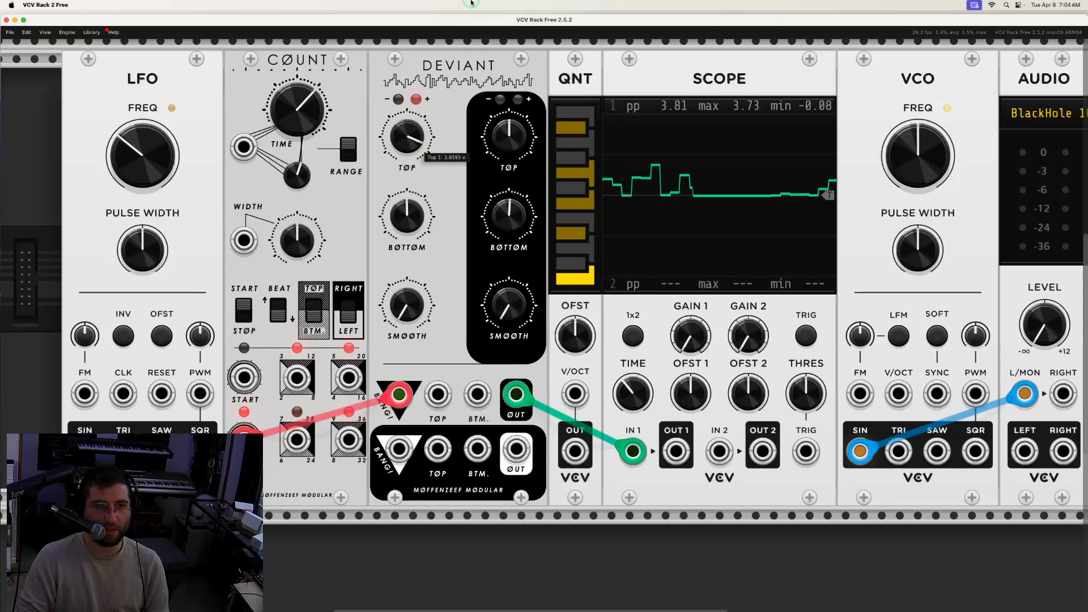
Step: Widen the first Deviant channel's random voltage range to a top of 5 V and a bottom of -5 V
left_click_drag(408, 136, 439, 65)
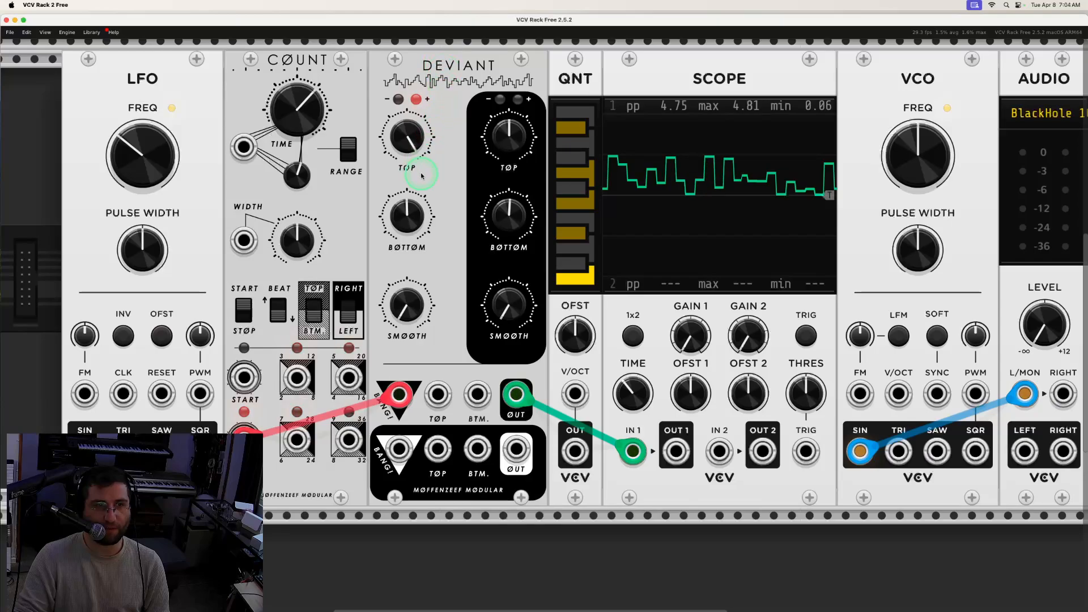
left_click_drag(403, 222, 411, 224)
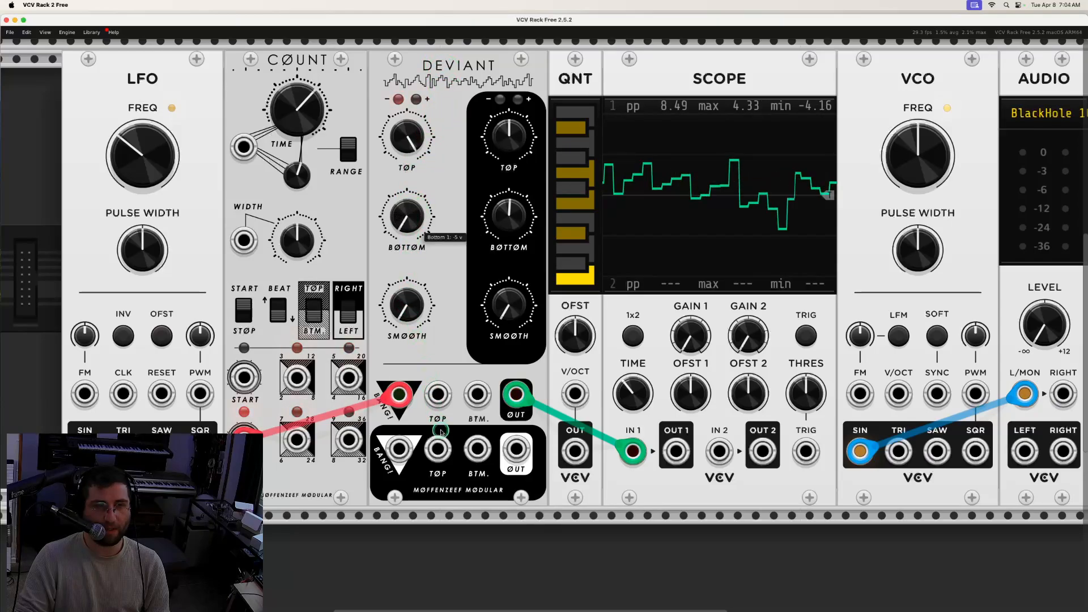
left_click(443, 450)
left_click(407, 270)
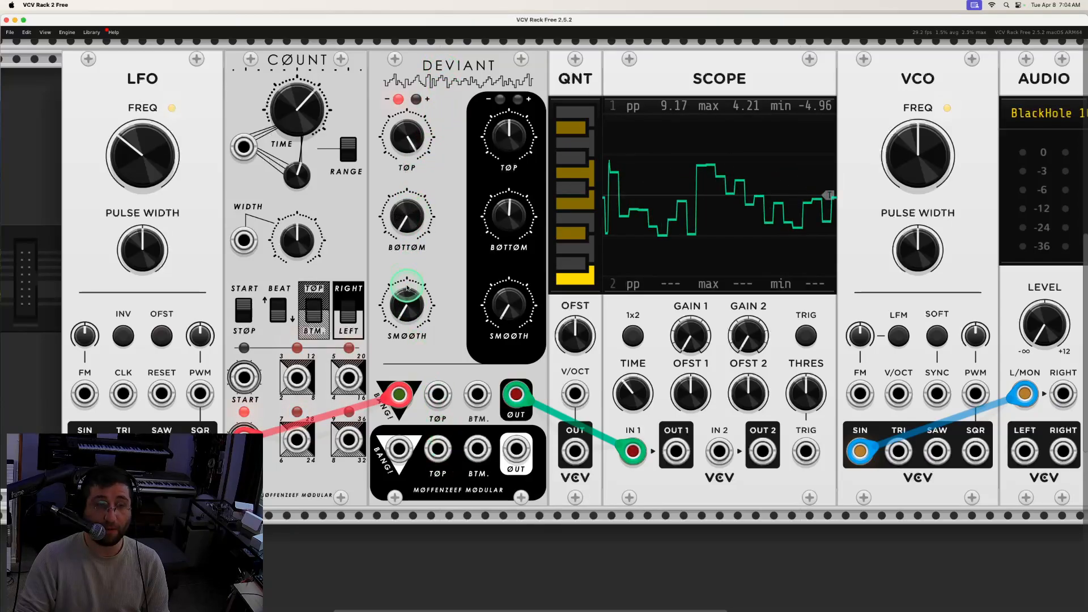
left_click(404, 217)
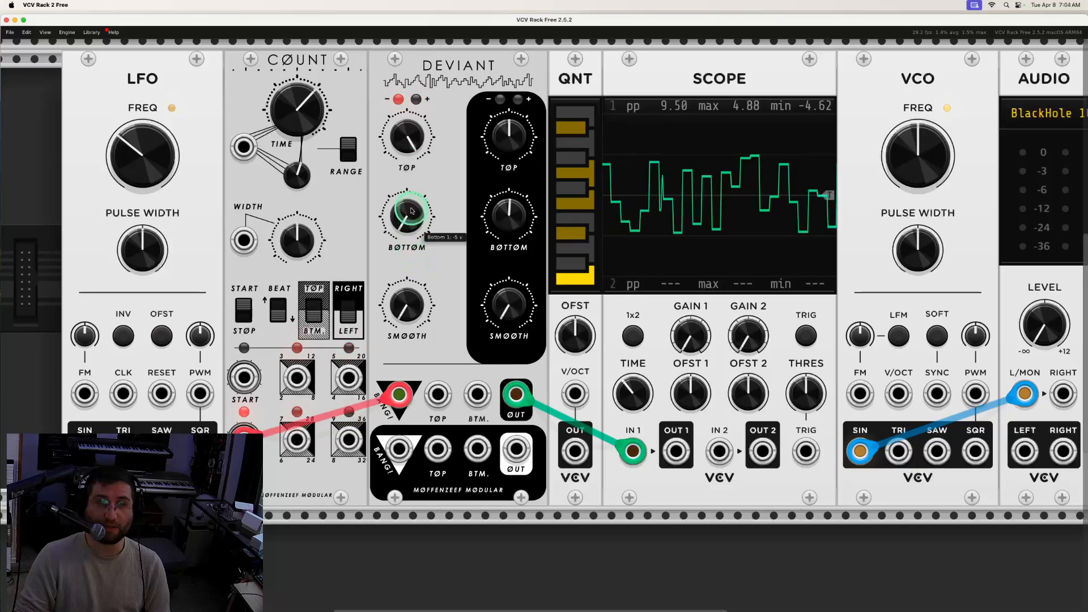
Step: Speed up the Count clock and patch Scope OUT 1 into the VCO's V/OCT input at an audible output level
left_click_drag(298, 111, 296, 76)
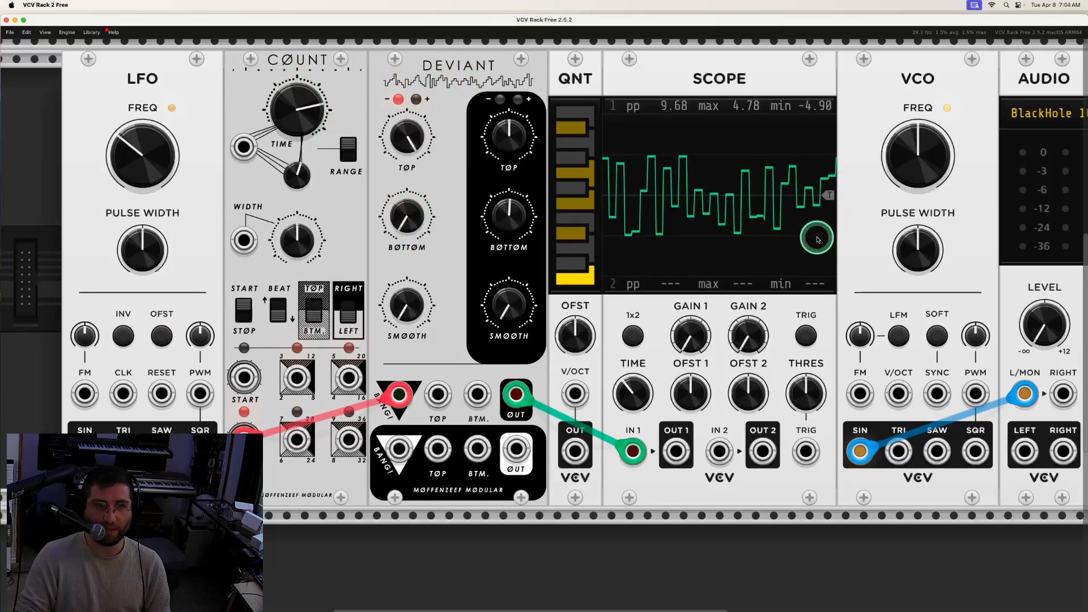
left_click_drag(675, 451, 898, 394)
left_click_drag(1044, 324, 1054, 267)
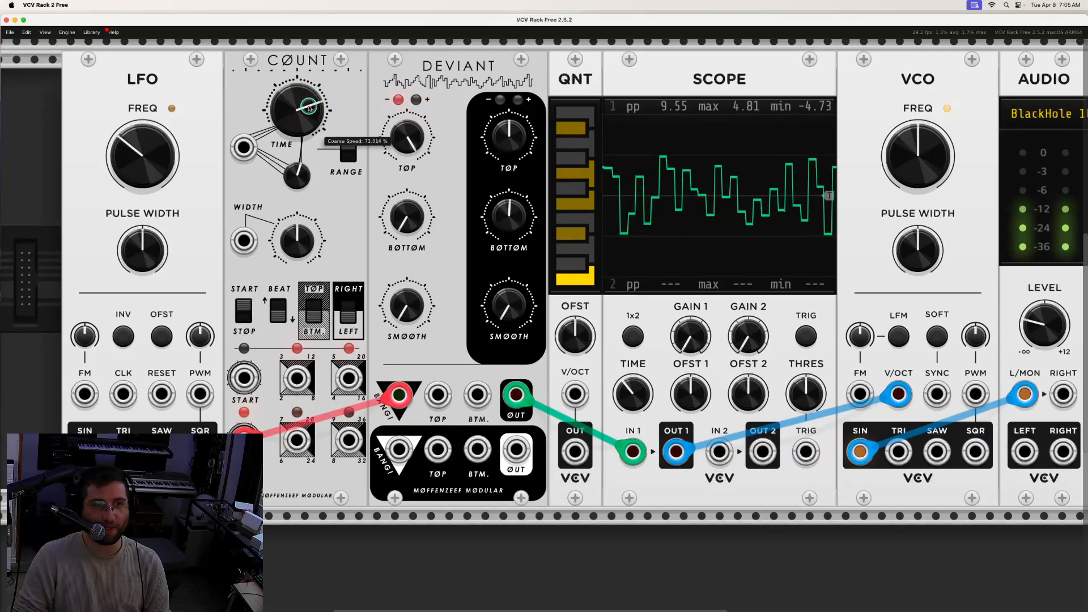
Step: Try an all-positive range from 0 to 5 V on Deviant channel 1, and an all-negative one from -5 to 0 V
left_click_drag(383, 210, 414, 207)
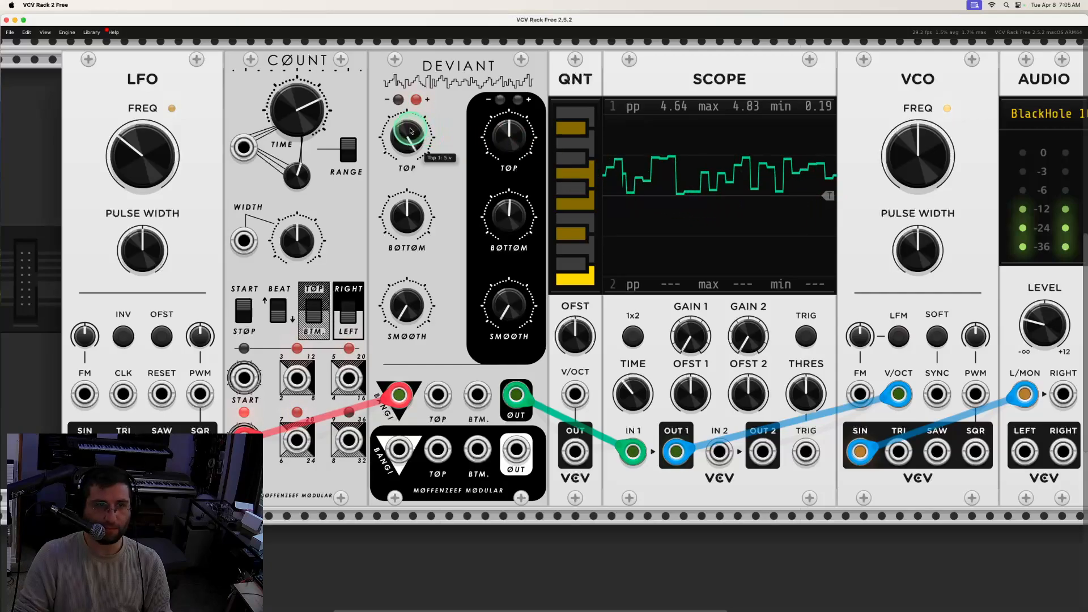
mouse_move(408, 153)
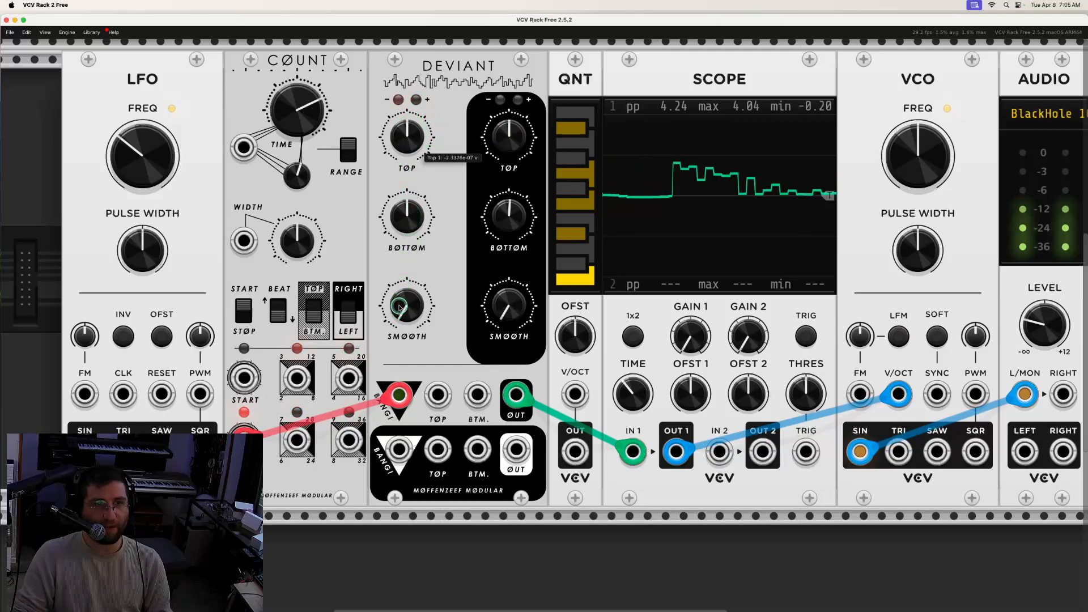
mouse_move(411, 213)
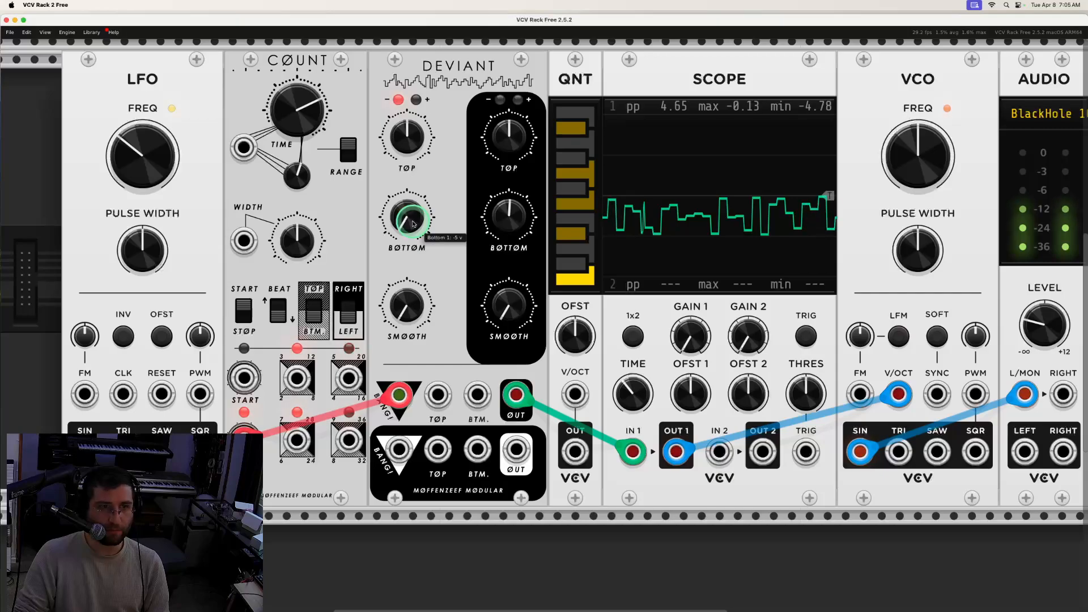
Step: Narrow the first Deviant channel to a small negative range, with its top at about -1.1 V and its bottom raised
left_click_drag(413, 224, 406, 197)
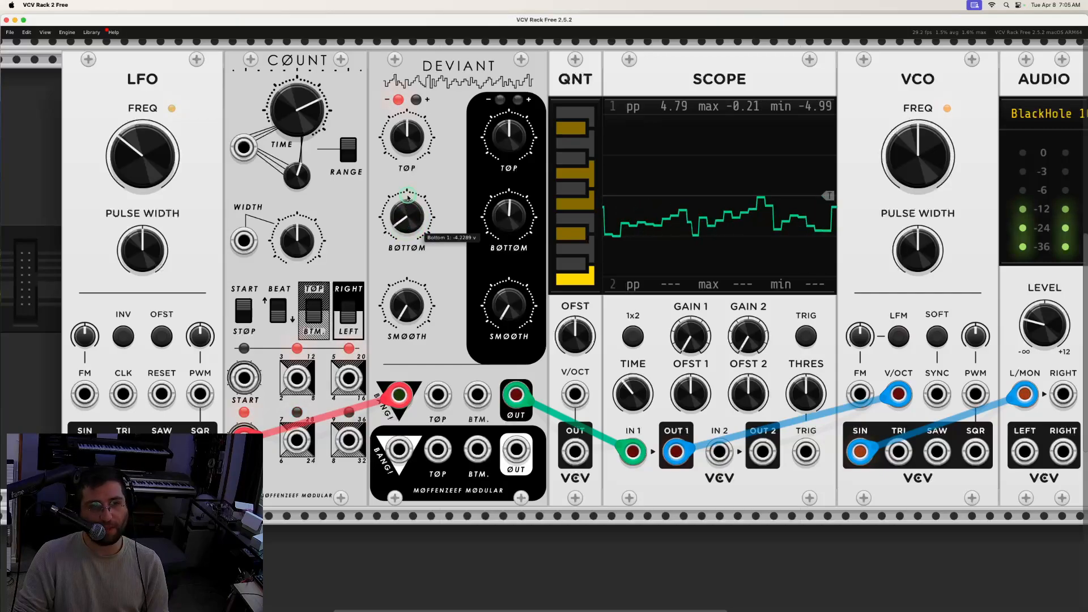
left_click_drag(420, 143, 403, 141)
mouse_move(402, 141)
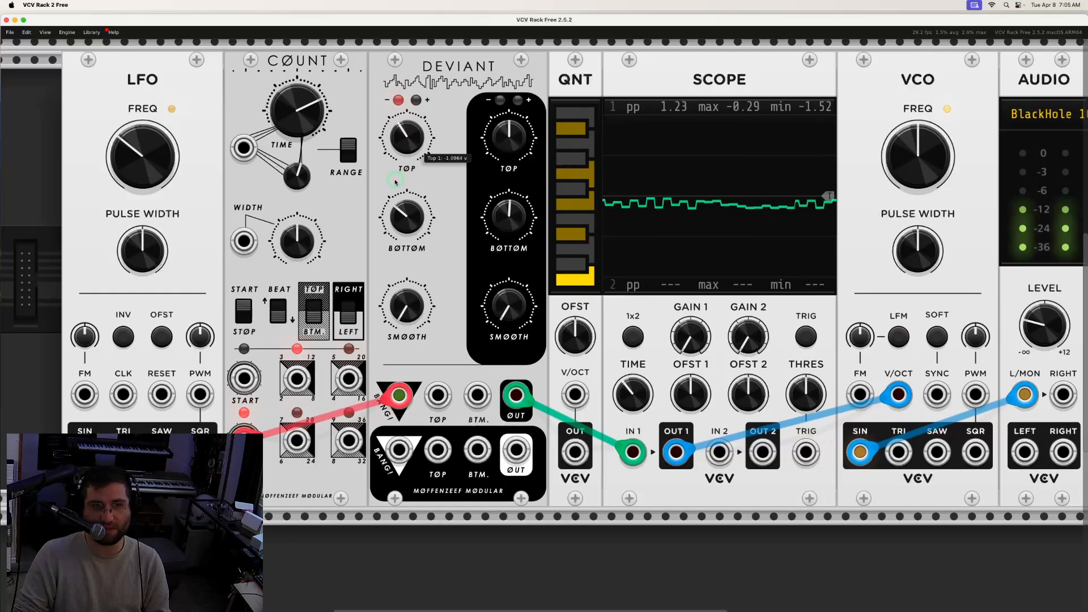
left_click_drag(401, 209, 402, 208)
Step: Shift the first Deviant channel to a small positive range, with its top at about 1.7 V and its bottom just above zero
mouse_move(397, 144)
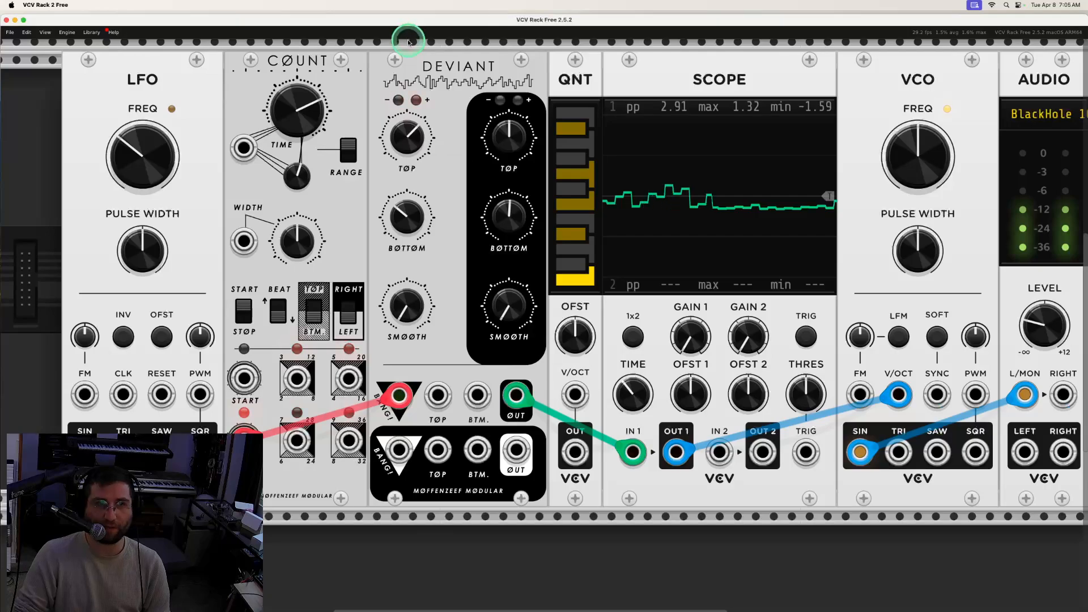
left_click_drag(401, 121, 413, 168)
left_click_drag(392, 230, 399, 230)
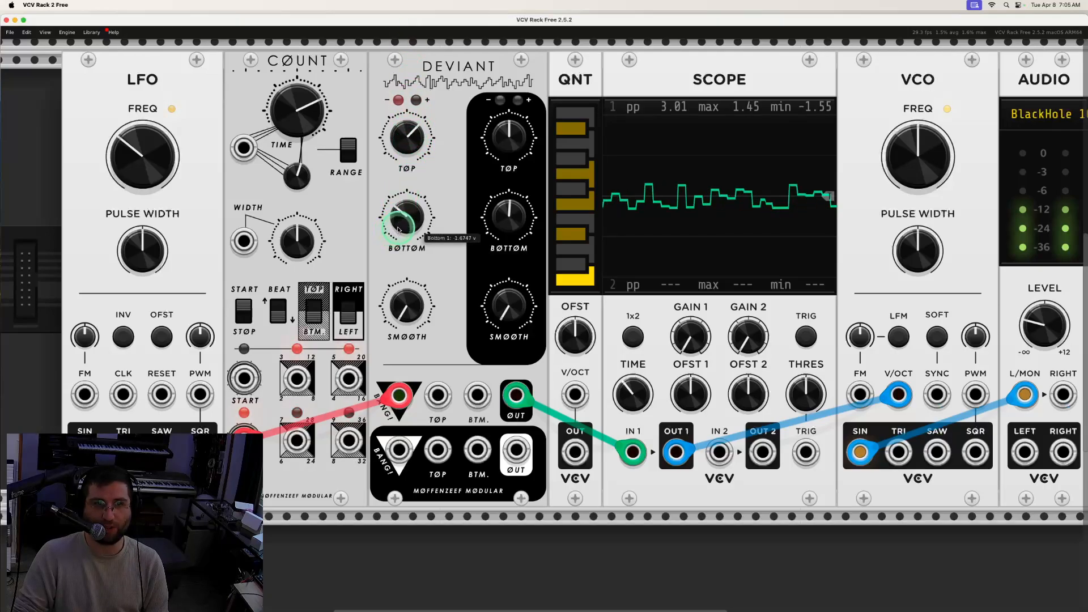
left_click(408, 155)
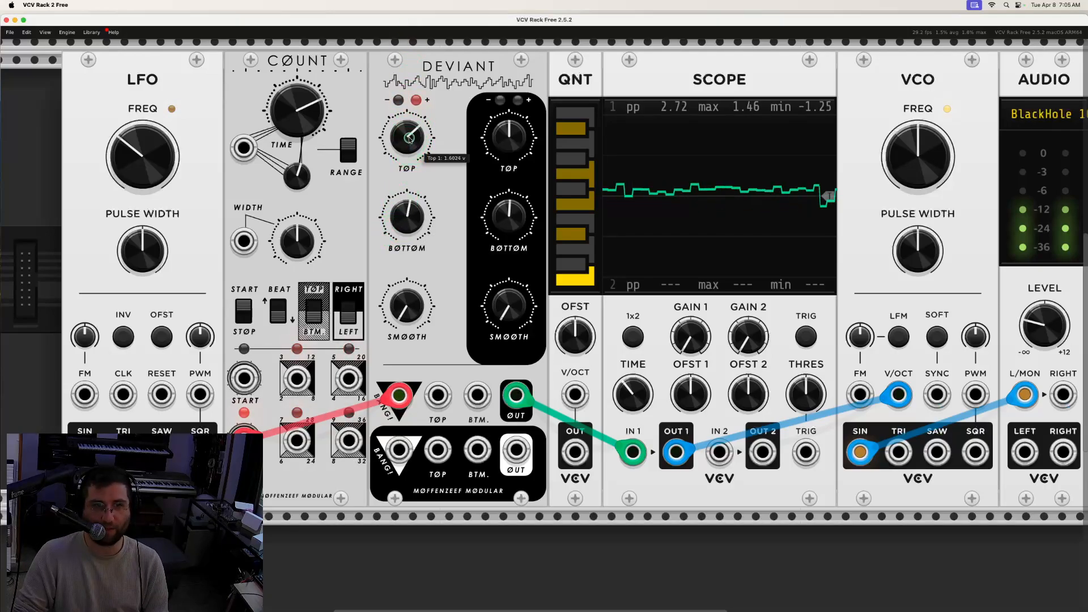
left_click_drag(409, 140, 410, 136)
left_click_drag(407, 222, 405, 214)
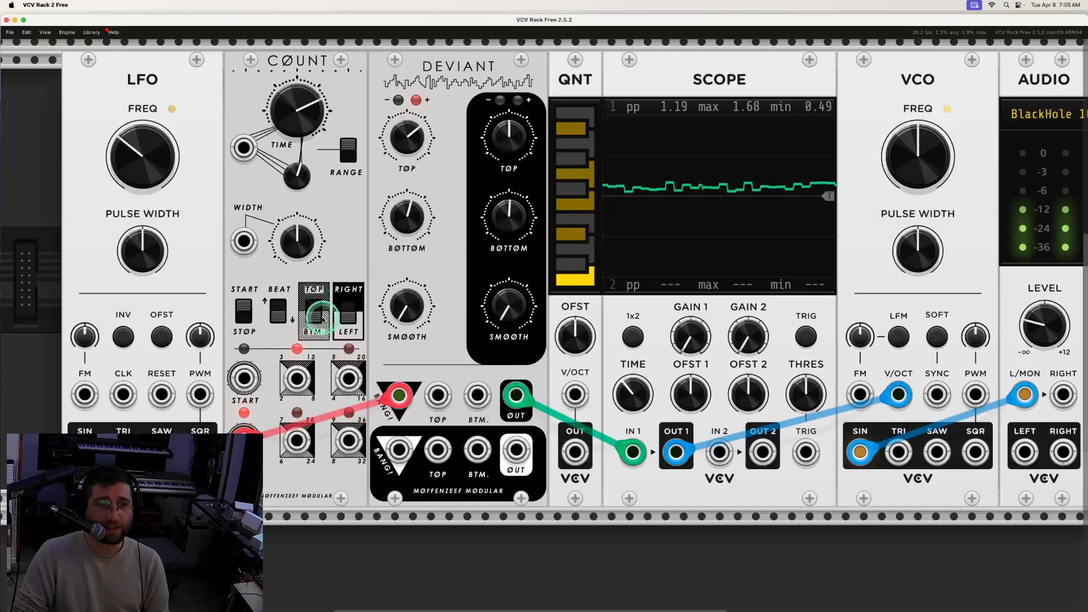
Step: Stop the Count clock with the audio level turned down, and lower the first Deviant channel's bottom limit below zero
left_click(244, 311)
left_click_drag(1045, 326, 1045, 351)
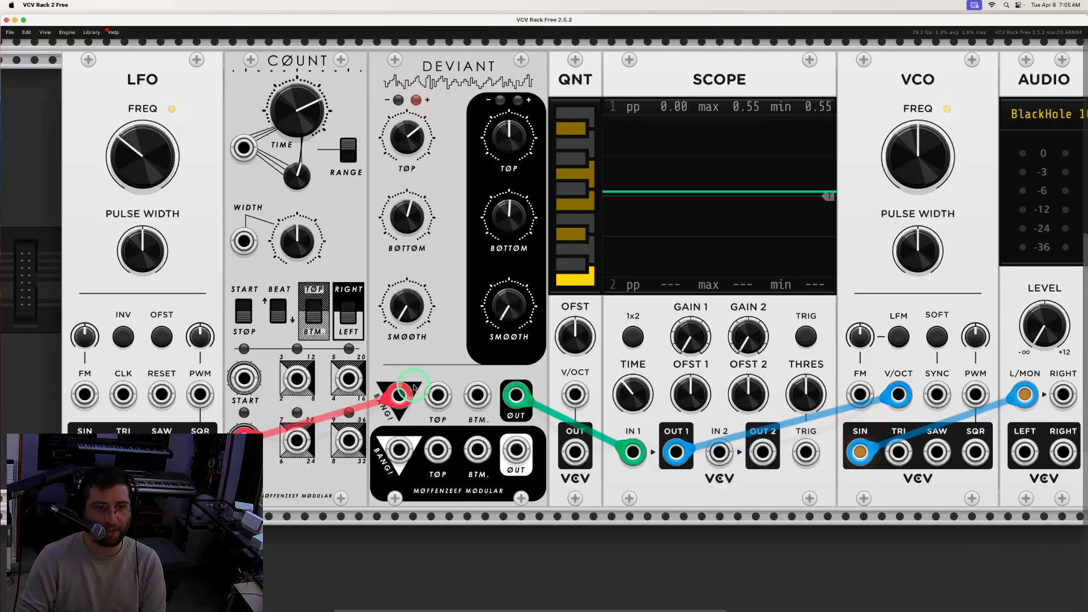
left_click_drag(414, 387, 398, 396)
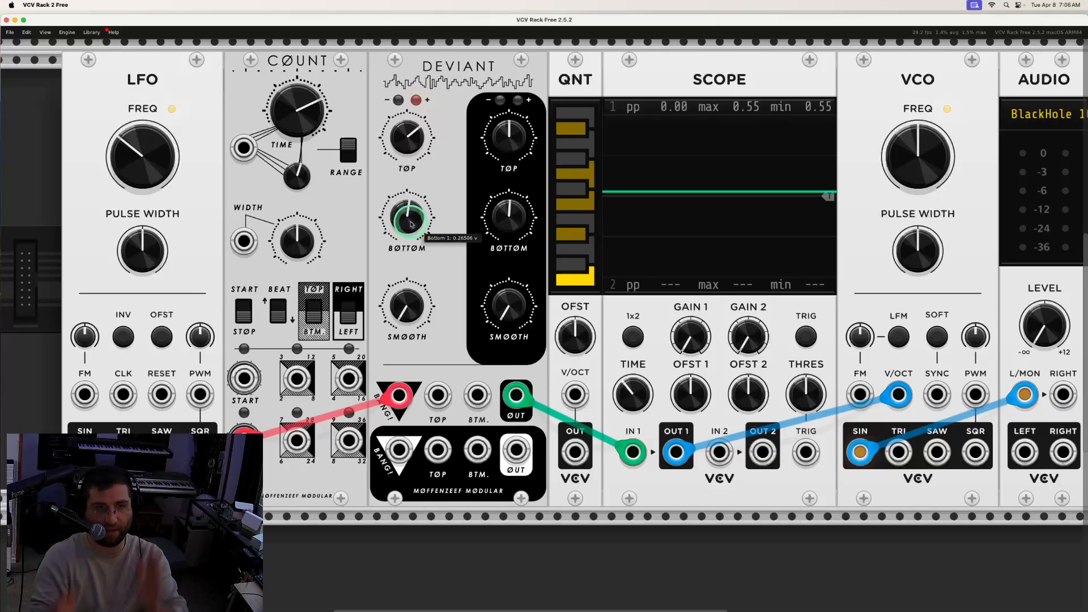
left_click_drag(419, 203, 405, 223)
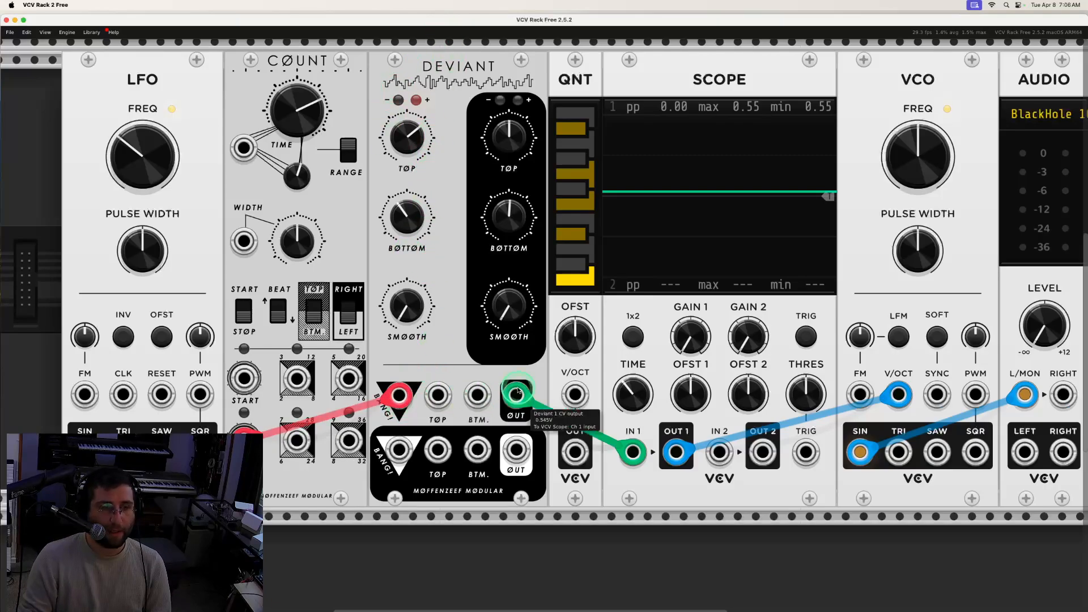
Step: Insert the QNT quantizer between Deviant and Scope: Deviant's first OUT into QNT V/OCT, and QNT OUT into Scope IN 1
left_click_drag(517, 397, 574, 452)
left_click_drag(574, 394, 517, 397)
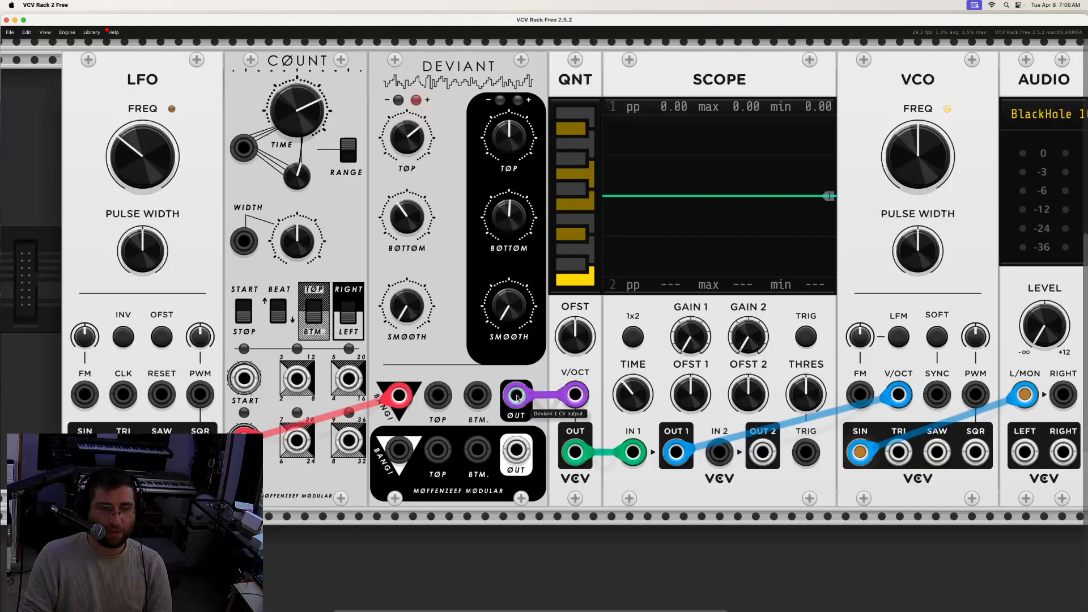
left_click(851, 335)
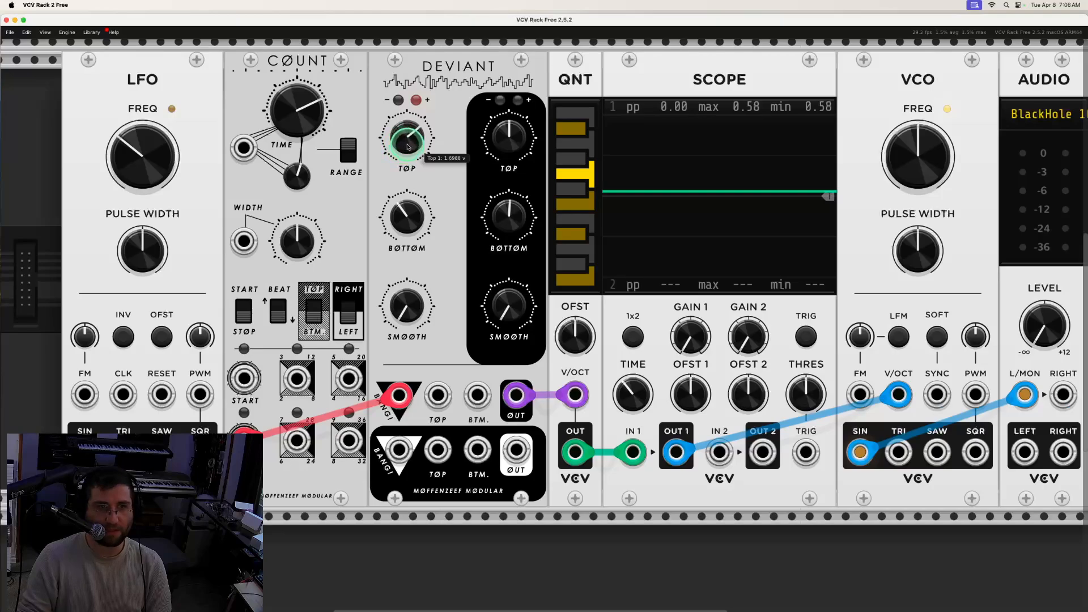
left_click(493, 293)
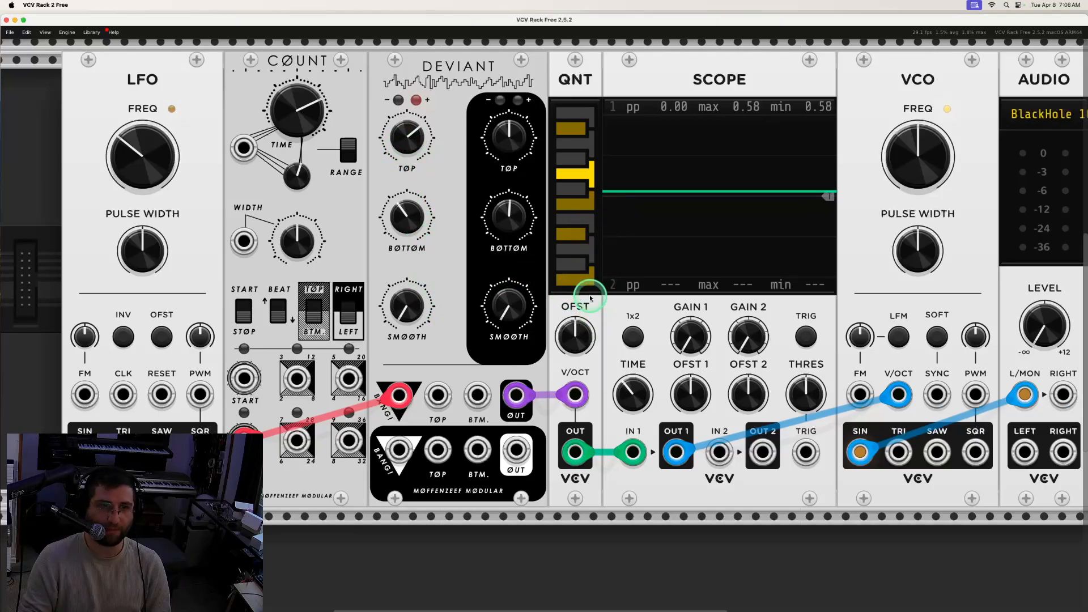
left_click(590, 215)
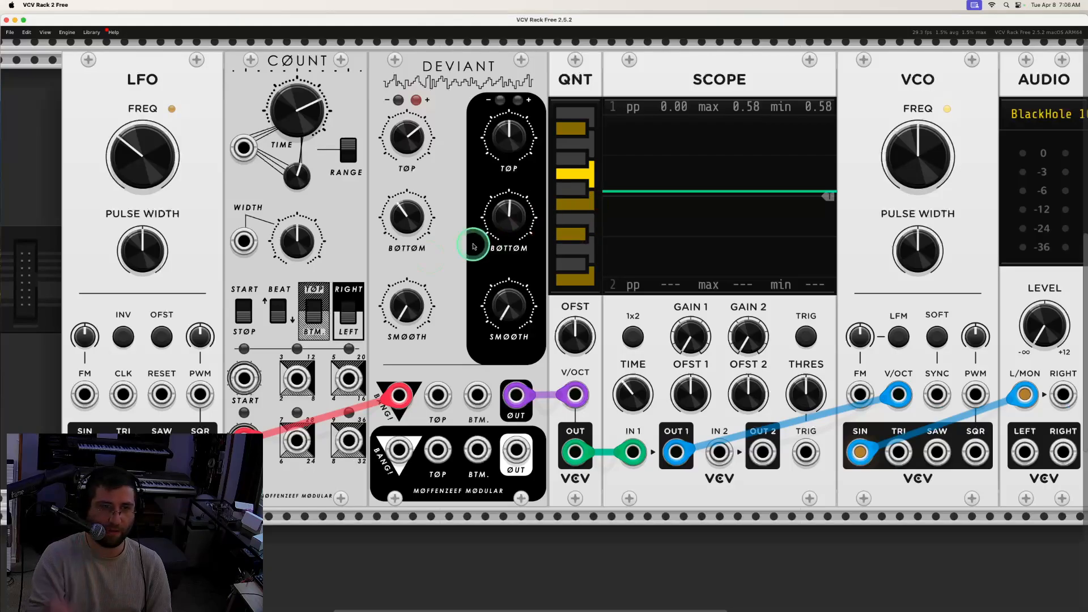
left_click(244, 306)
left_click(418, 303)
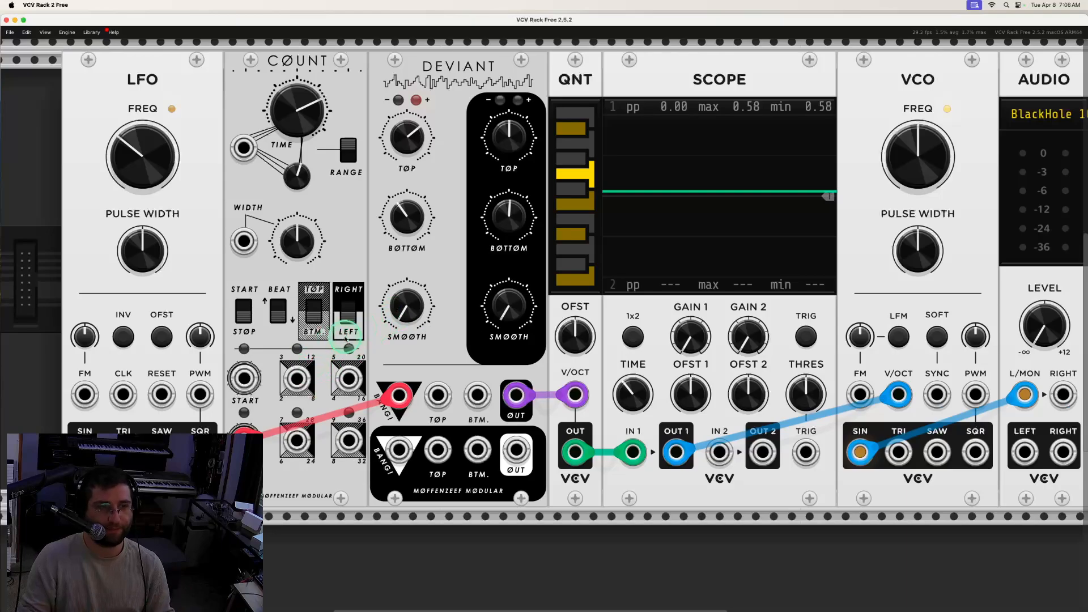
left_click(477, 252)
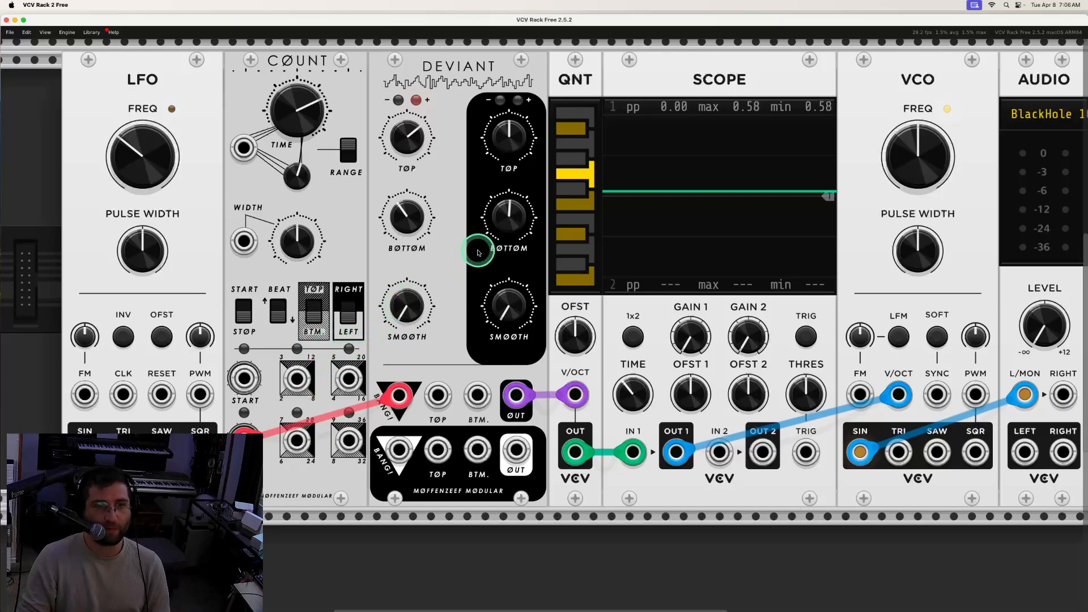
Step: Restart the Count clock and raise the audio output level to hear the quantized random melody
left_click(237, 318)
left_click_drag(1042, 320, 1032, 271)
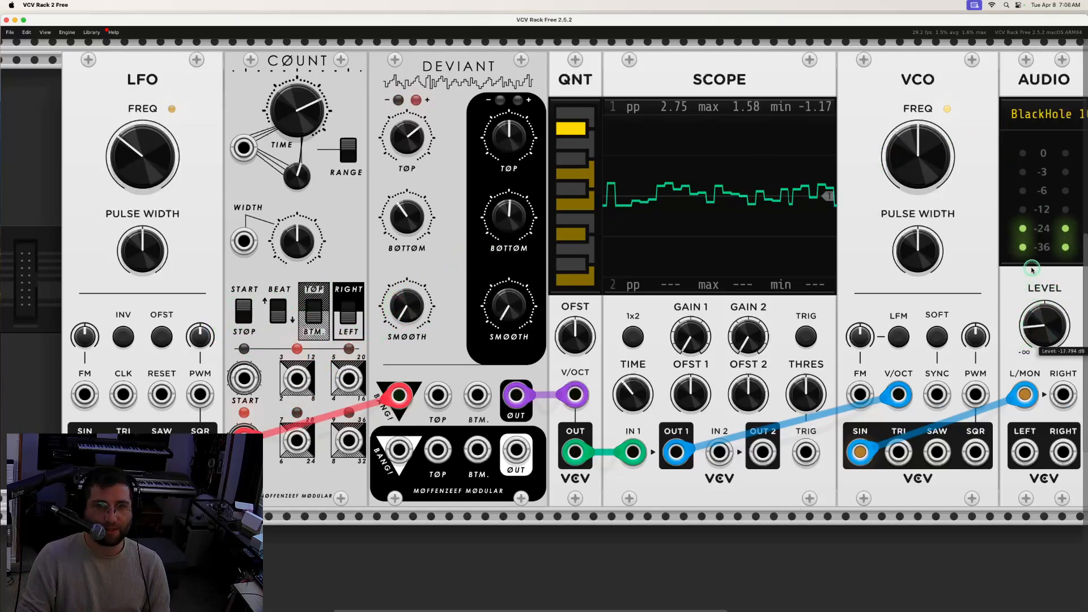
left_click(807, 258)
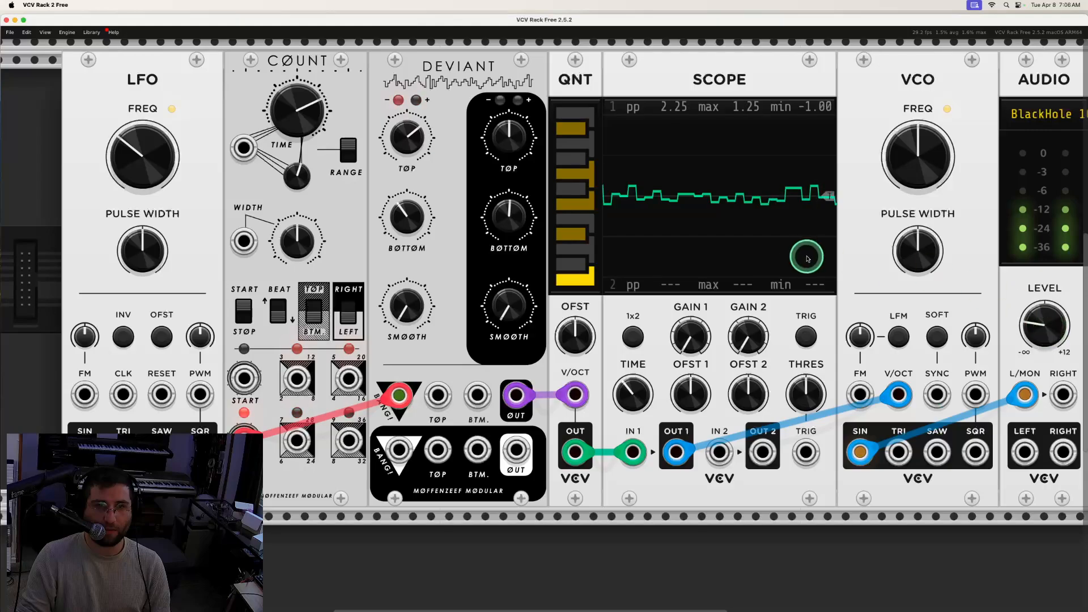
Step: Bring the first Deviant channel's top and bottom limits to about 0 V, and raise its top slightly above zero
mouse_move(409, 141)
left_mouse_down()
mouse_move(412, 195)
mouse_move(409, 139)
mouse_move(419, 153)
left_mouse_up()
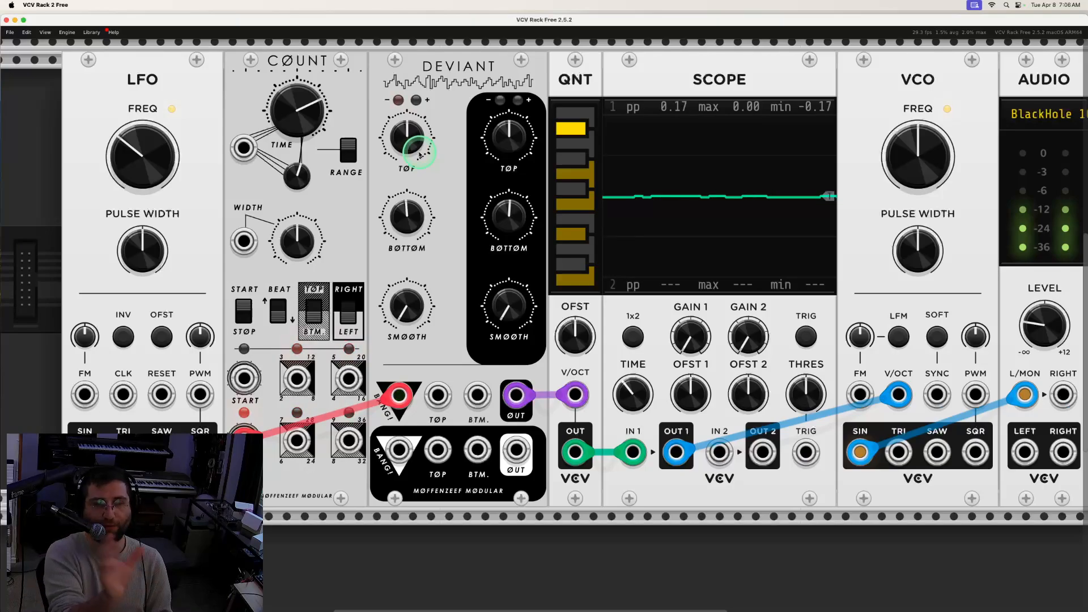
left_click_drag(408, 213, 412, 208)
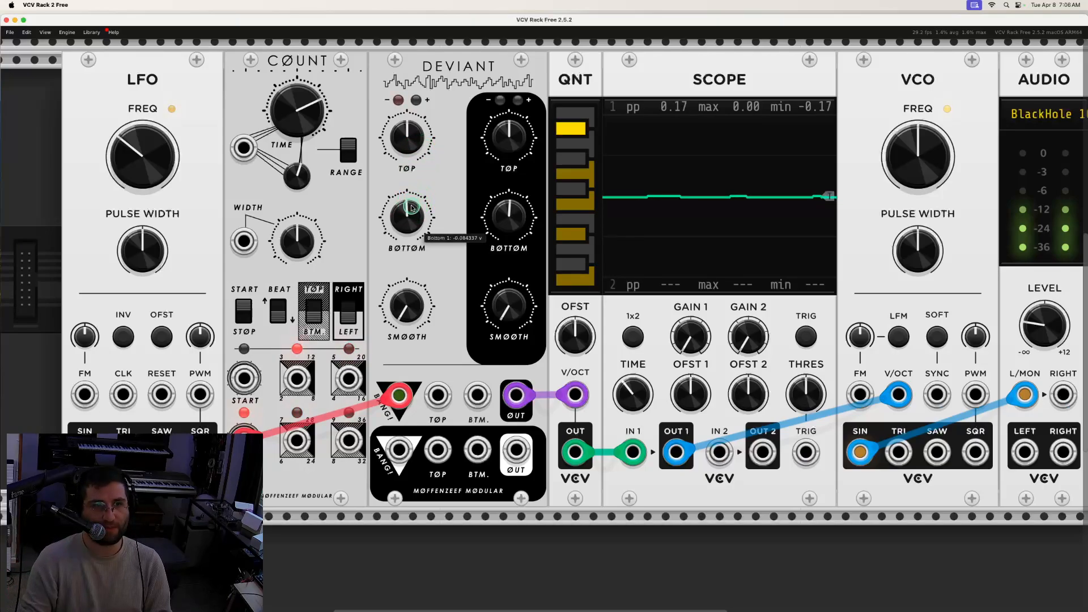
left_click_drag(410, 158, 409, 127)
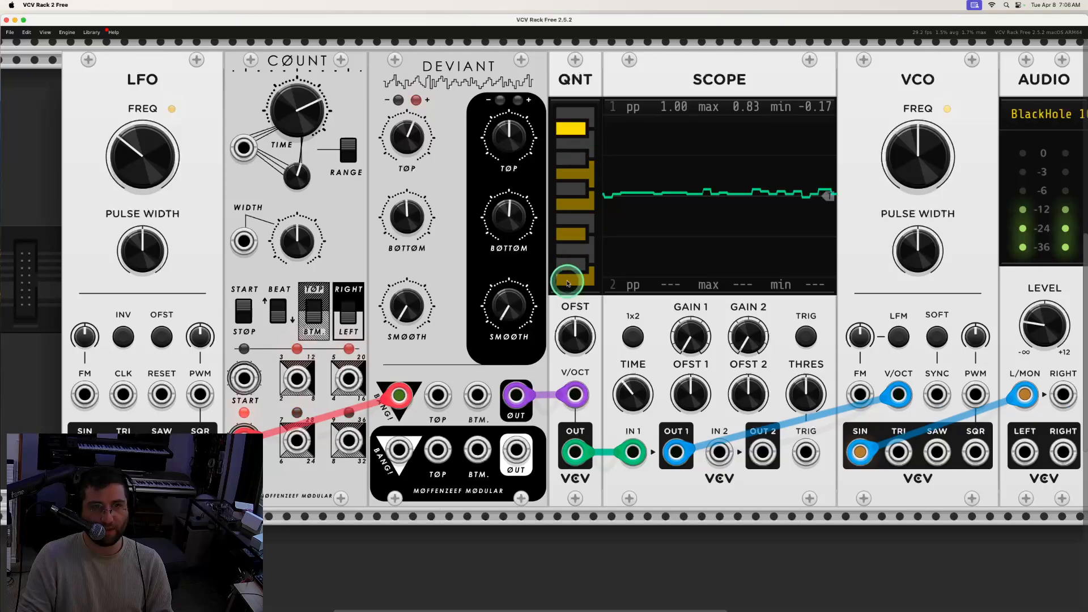
Step: Slow down the Count clock and raise the first Deviant channel's top limit to about 1.37 V
left_click_drag(301, 104, 302, 156)
left_click_drag(1044, 355, 1044, 347)
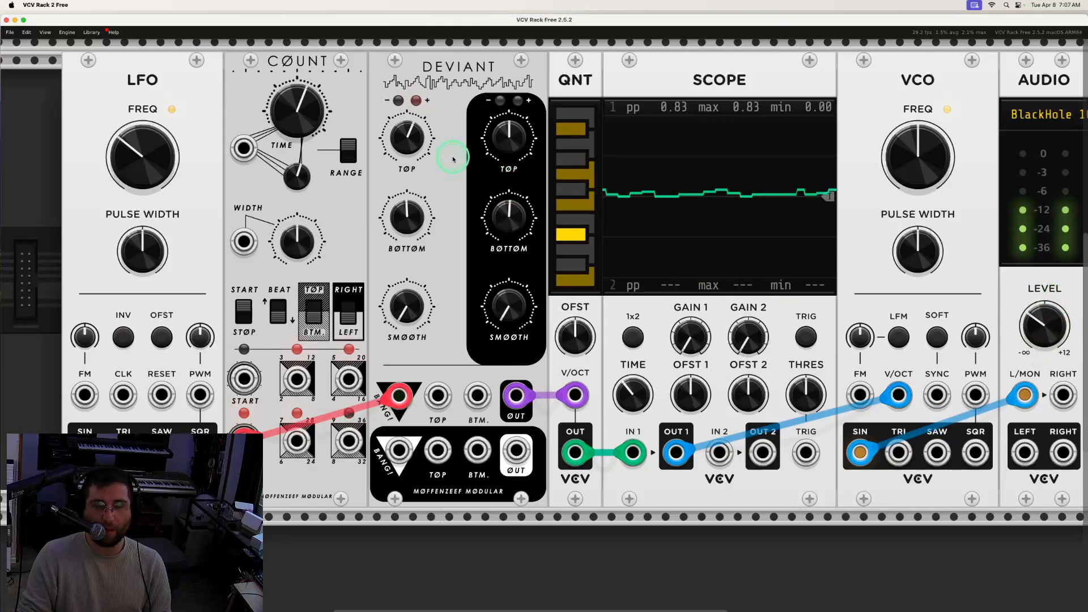
left_click_drag(411, 136, 411, 121)
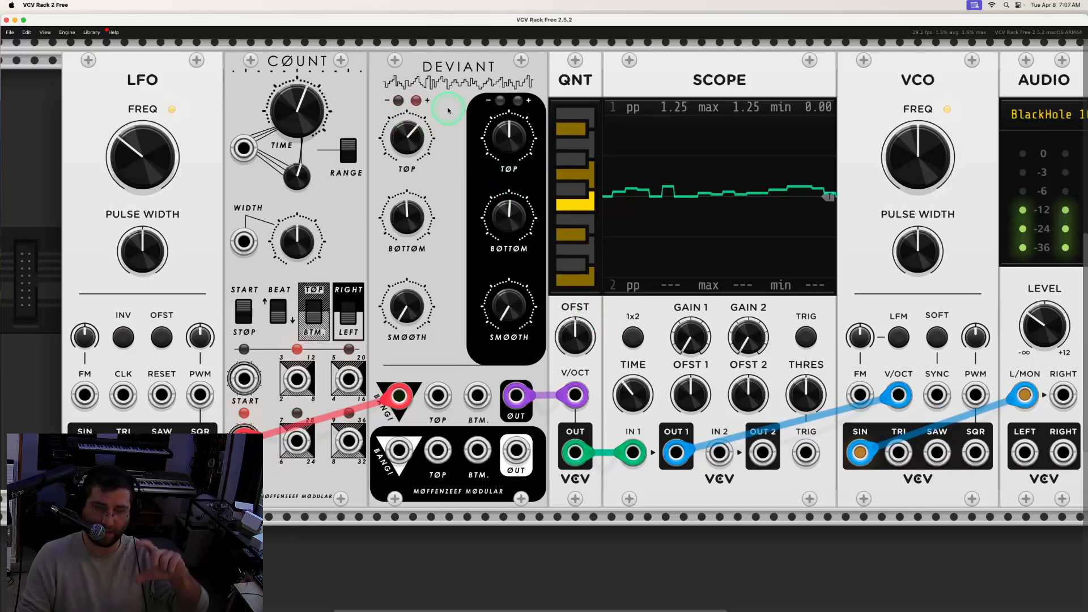
mouse_move(405, 141)
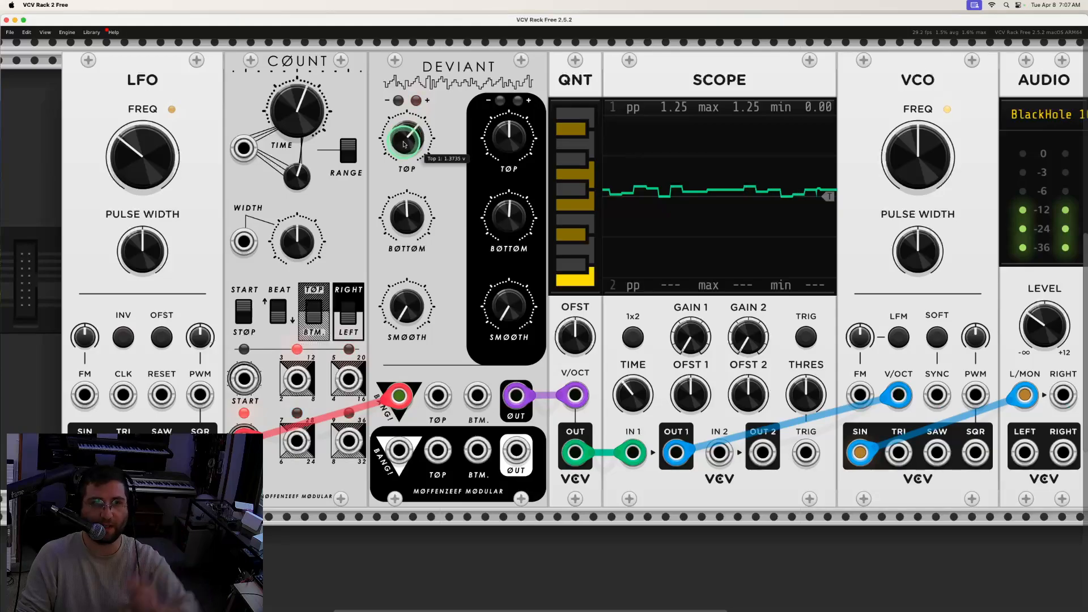
Step: Lower the first Deviant channel's bottom limit below zero and reduce its top, and replug the Count cable into its BANG input
left_click_drag(400, 219, 399, 230)
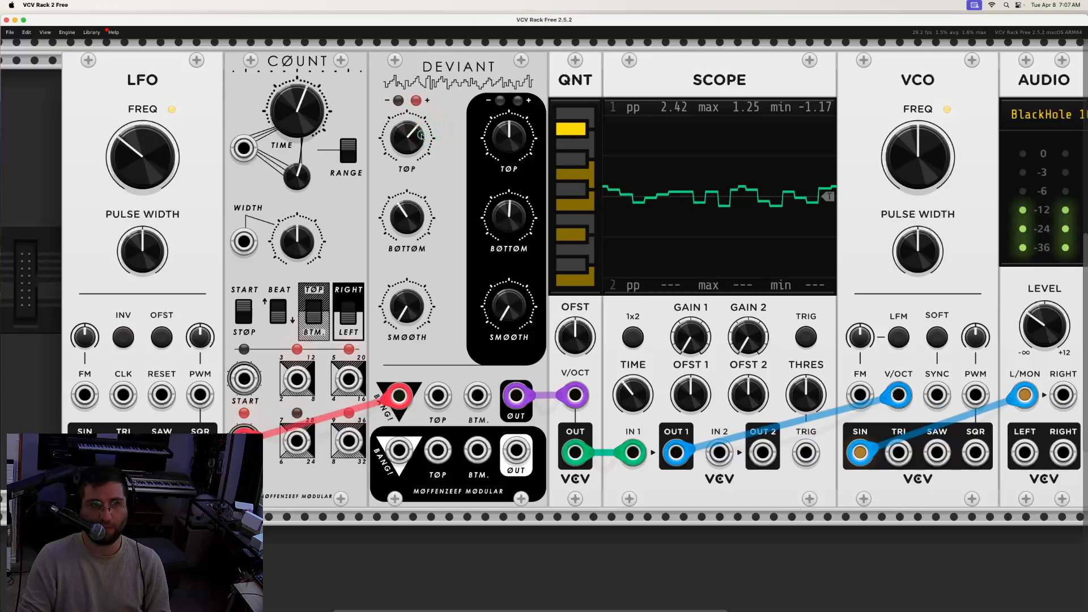
left_click_drag(406, 137, 410, 158)
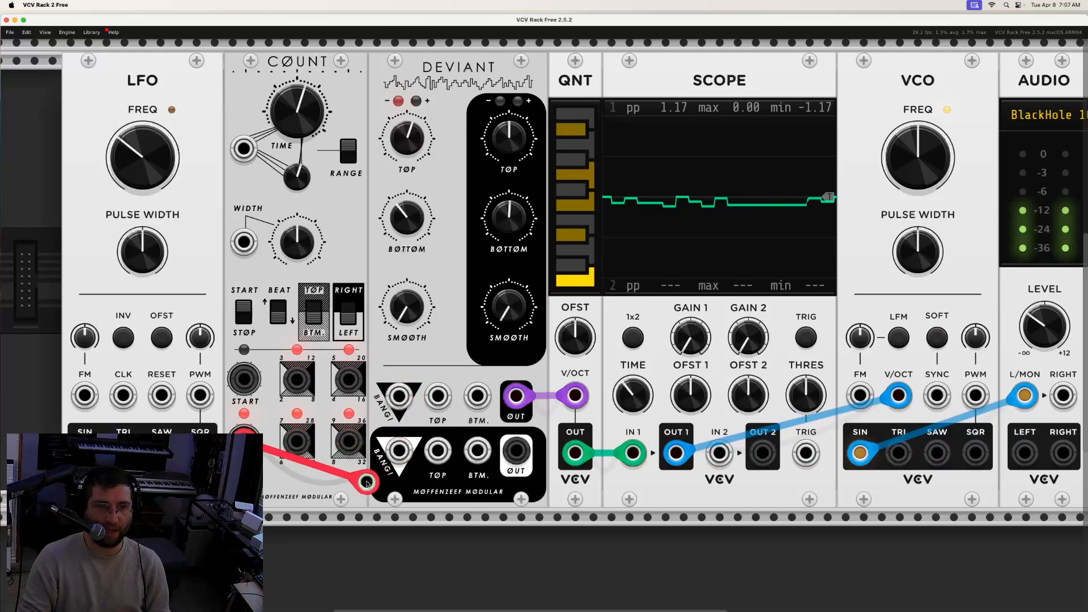
left_click_drag(404, 394, 398, 395)
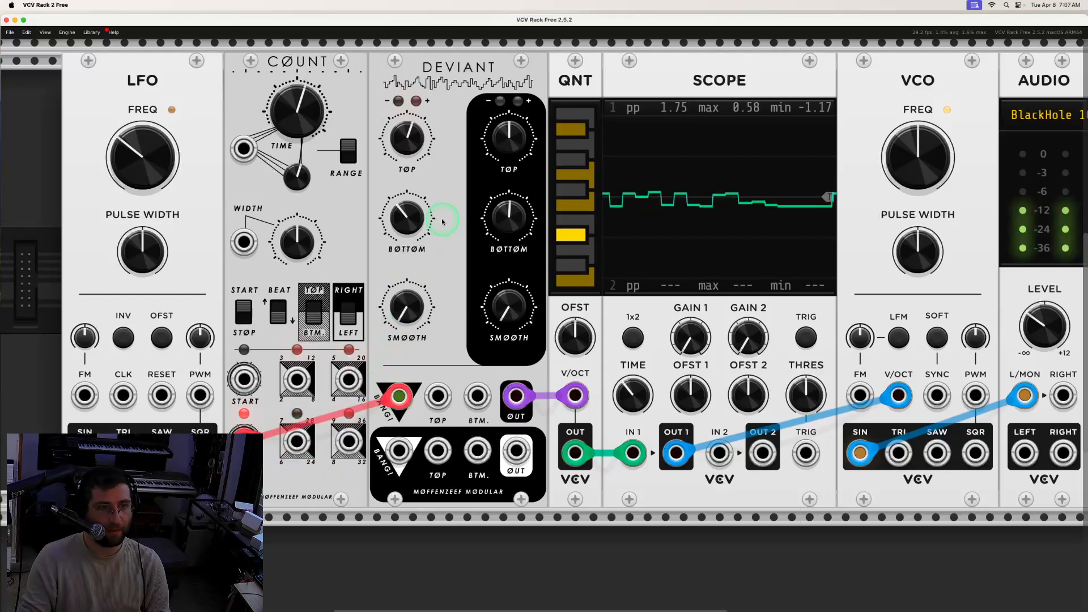
Step: Raise the first Deviant channel's bottom limit to just below zero and unplug the Count cable from its BANG input
left_click_drag(414, 218, 401, 139)
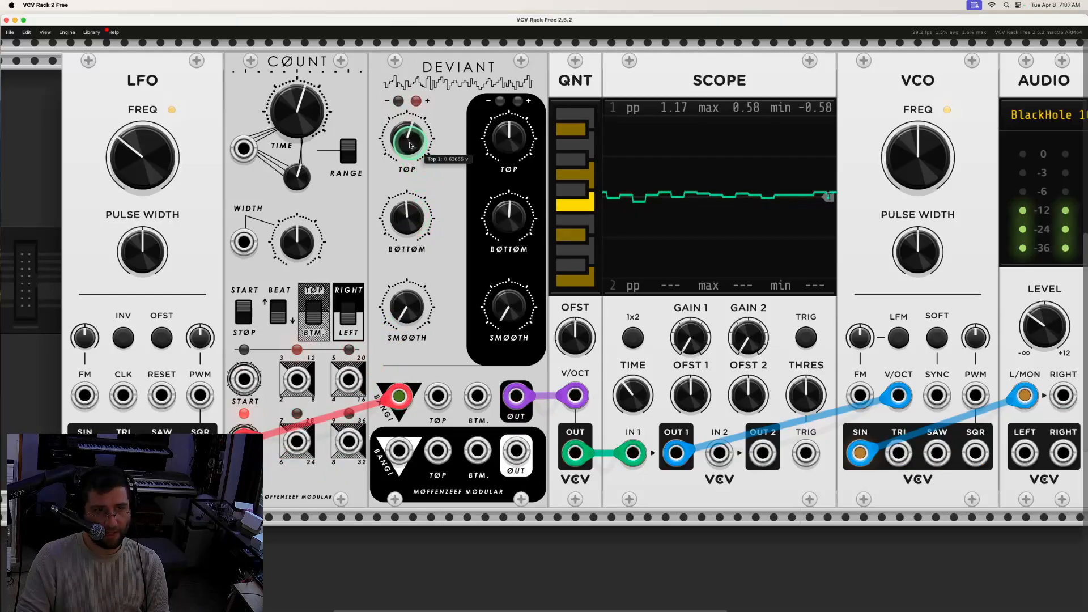
mouse_move(399, 396)
left_mouse_down()
mouse_move(363, 414)
mouse_move(287, 539)
mouse_move(332, 485)
left_mouse_up()
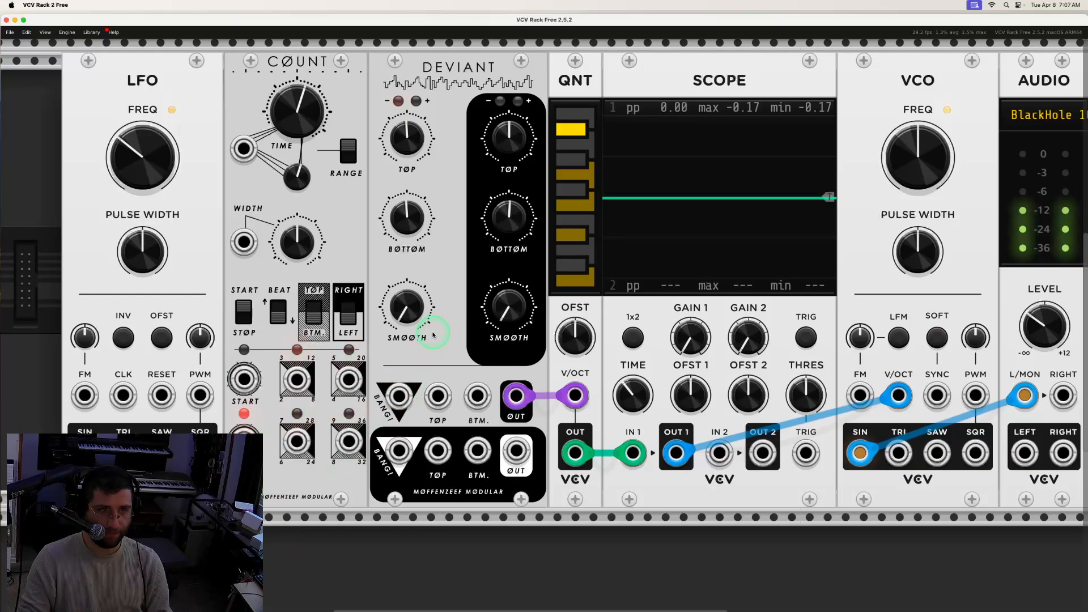
Step: Patch the LFO triangle output into the scope's second input and Deviant's first TOP CV input, and reconnect Count to the first BANG input
mouse_move(244, 442)
left_mouse_down()
mouse_move(385, 468)
mouse_move(764, 471)
mouse_move(719, 452)
left_mouse_up()
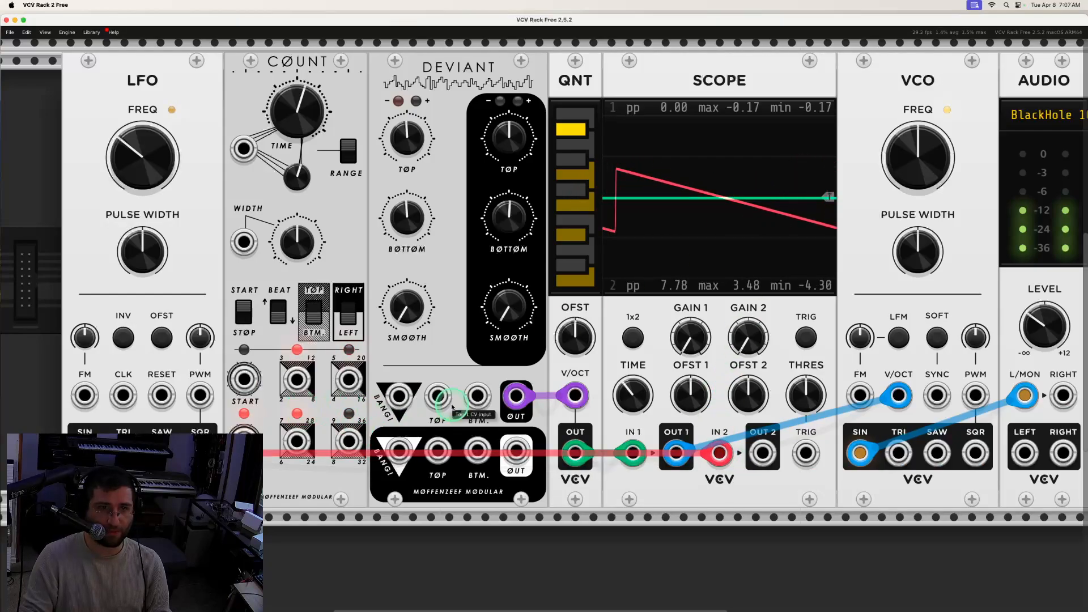
left_click_drag(448, 399, 244, 436)
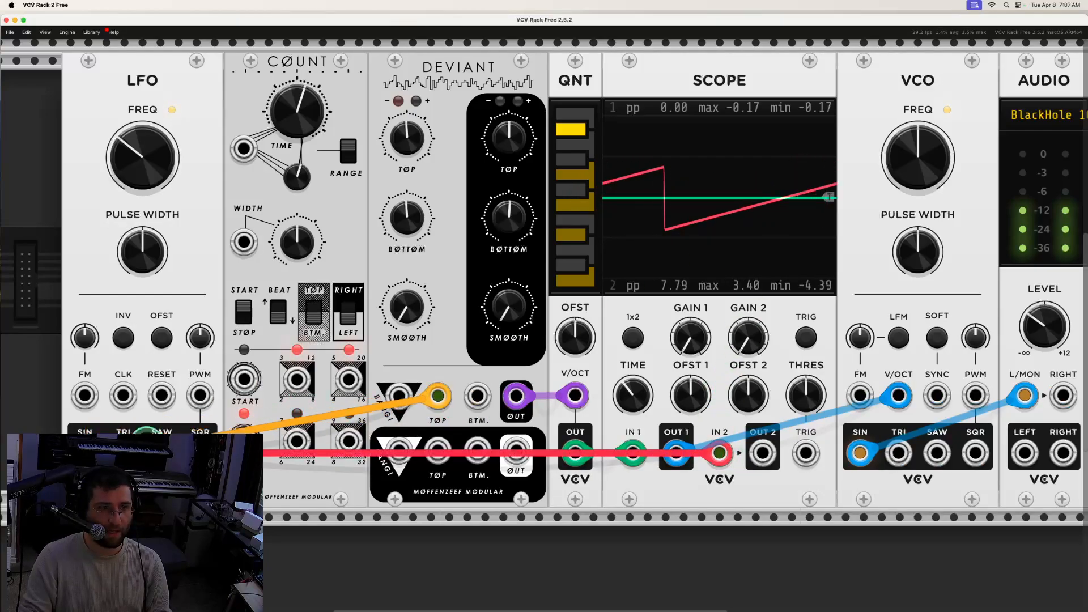
left_click_drag(390, 398, 200, 451)
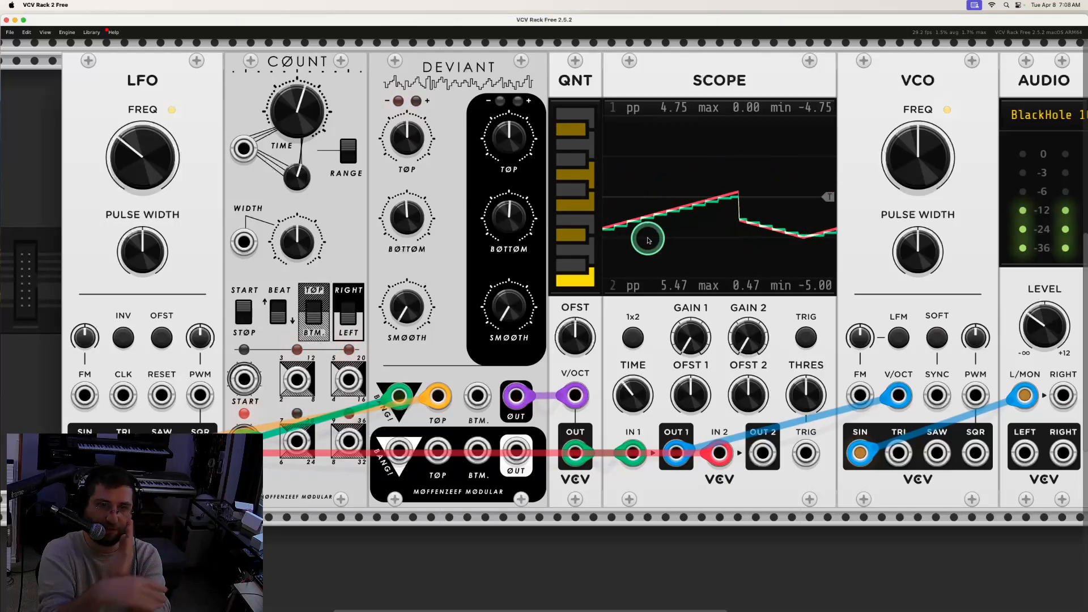
Step: Bring the first Deviant channel's bottom limit to around 0 V and speed up the Count clock
left_click_drag(414, 210, 415, 208)
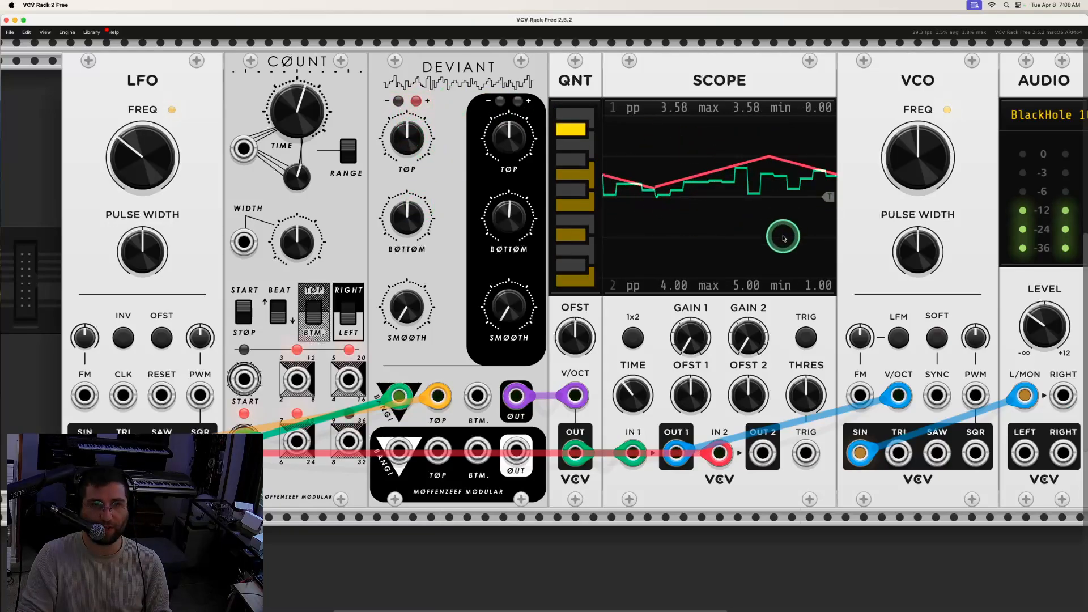
left_click_drag(311, 138, 308, 101)
left_click_drag(391, 223, 409, 125)
left_click_drag(406, 219, 397, 262)
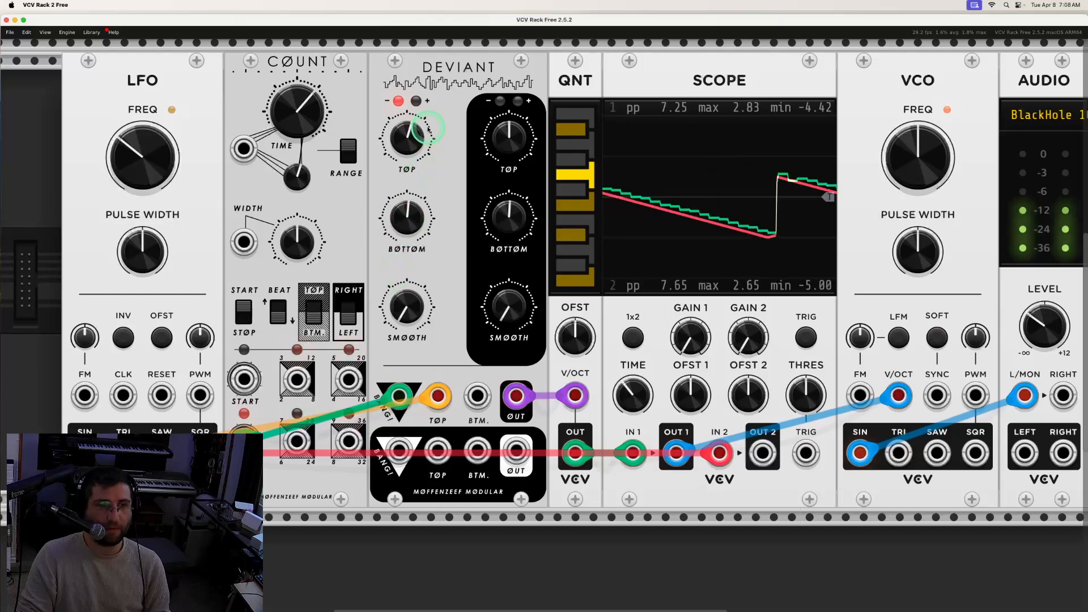
Step: Raise the first Deviant channel's top limit well above zero, drop its bottom limit to -5 V, and lower the top to its minimum
left_click_drag(415, 138, 404, 79)
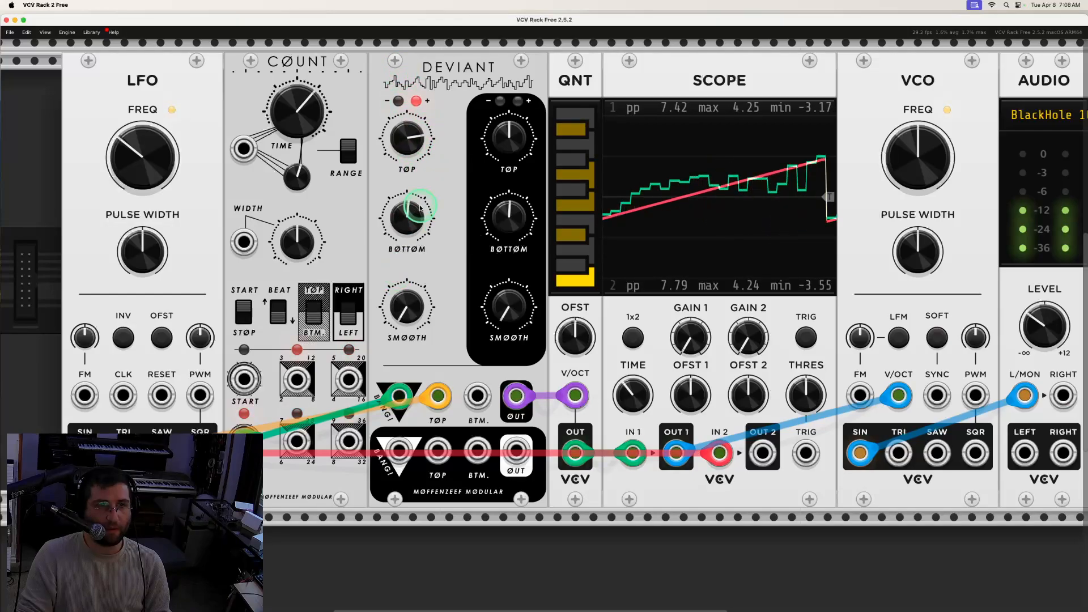
left_click_drag(408, 214, 417, 327)
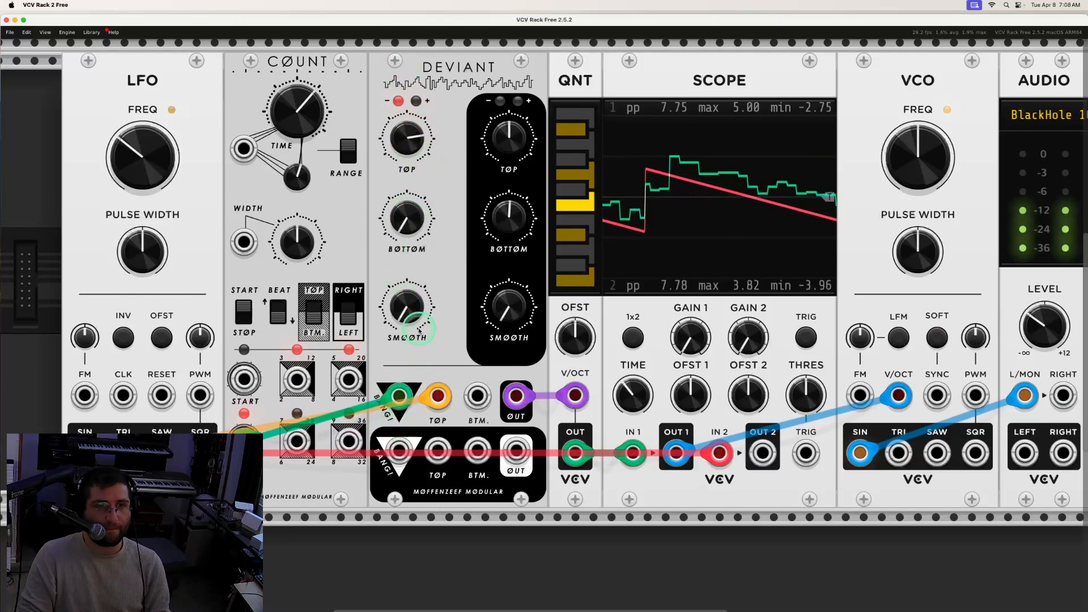
left_click_drag(409, 124, 403, 513)
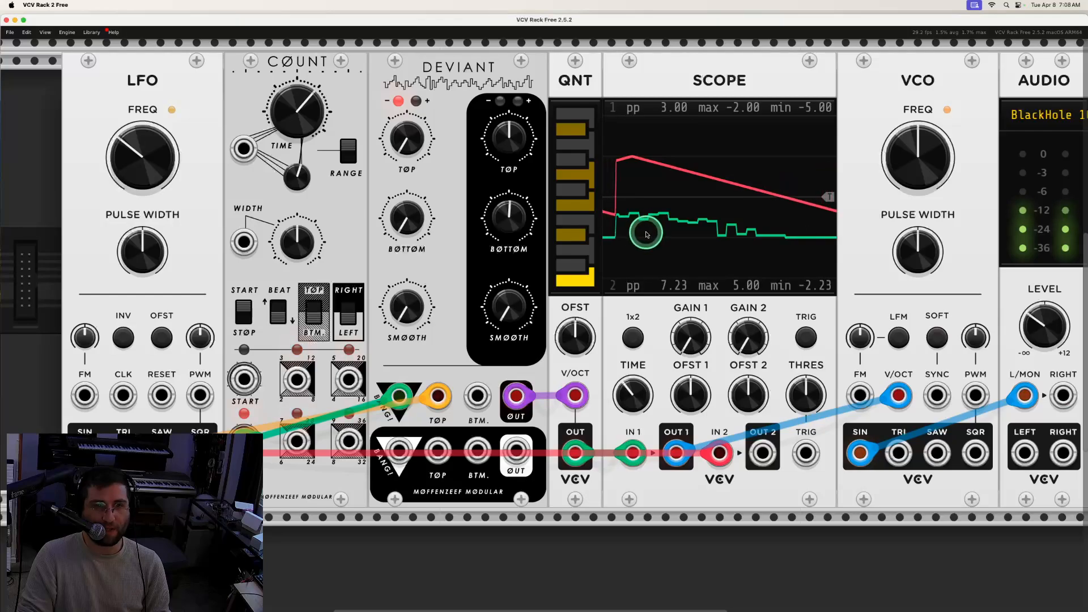
Step: Raise the first Deviant channel's top limit above zero and its bottom limit to about -2.45 V
left_click_drag(405, 133, 425, 57)
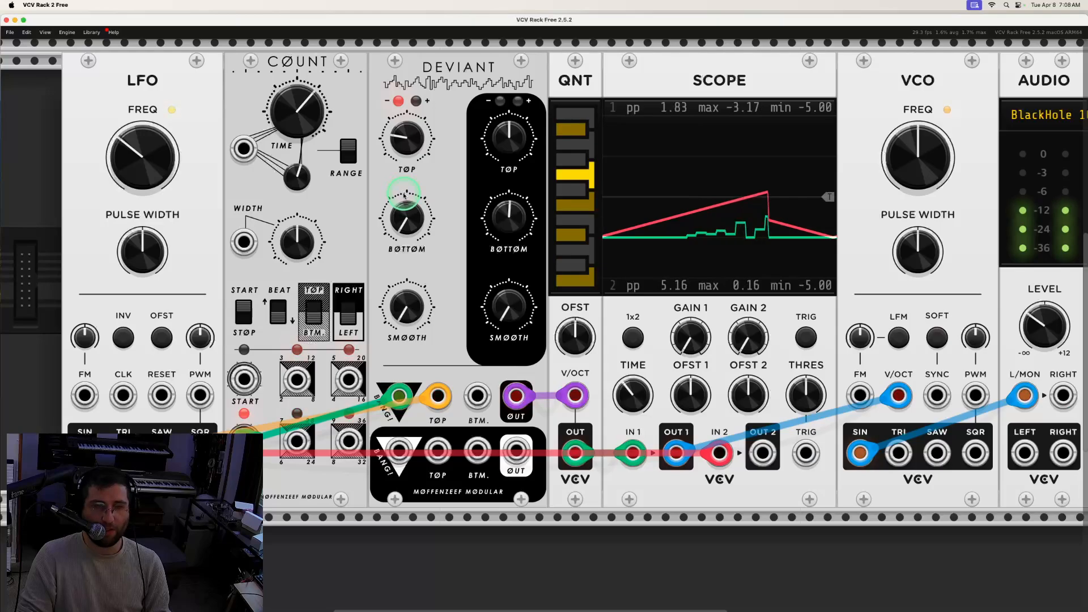
mouse_move(396, 207)
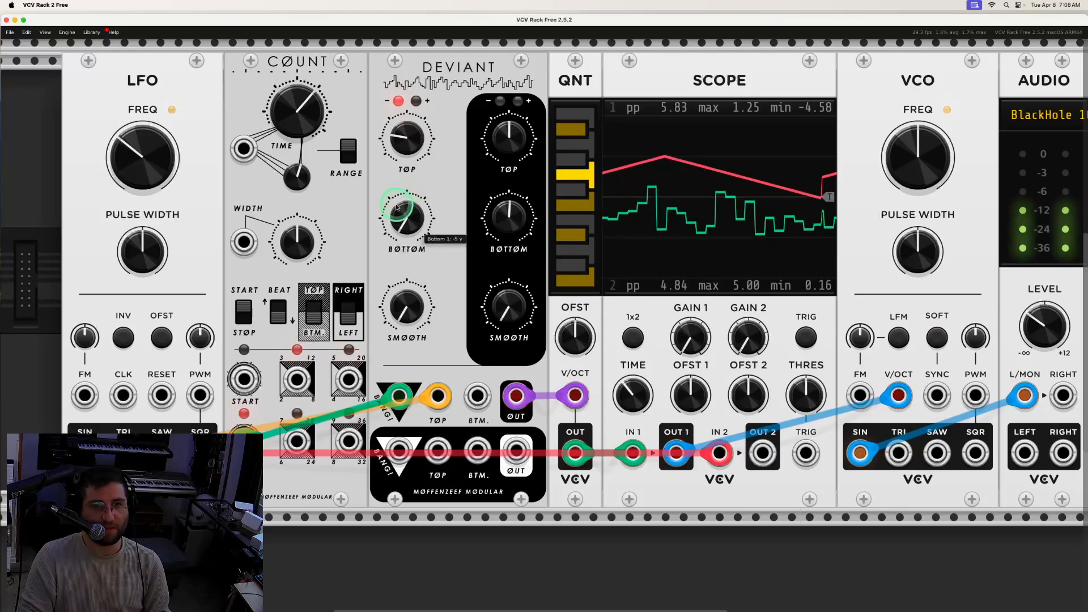
left_click_drag(404, 222, 488, 3)
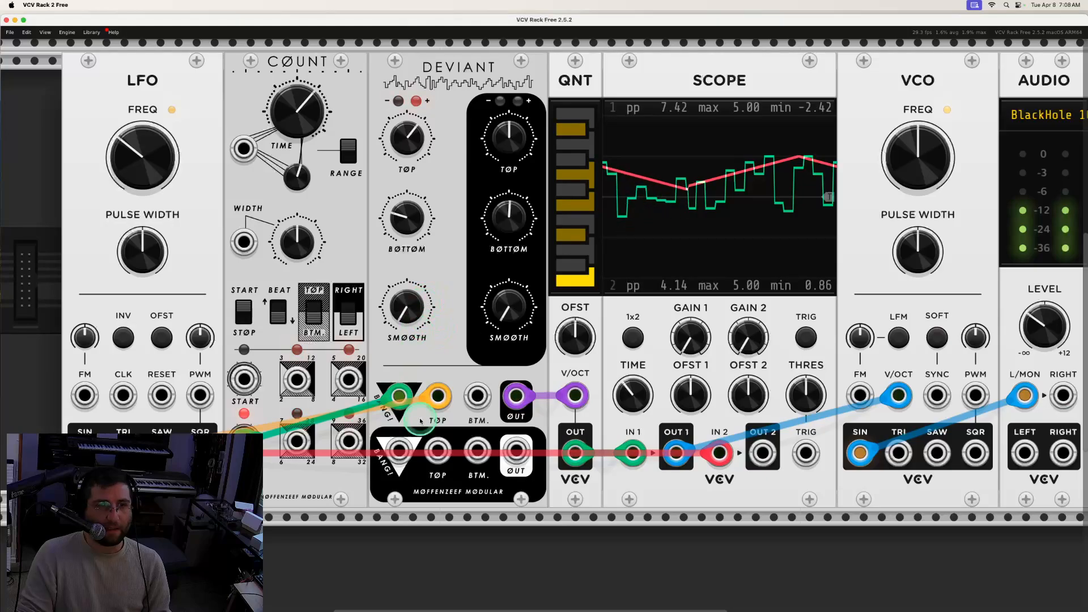
Step: Remove the LFO and quantizer cables and patch Deviant's first output directly into the scope's first input
left_click_drag(574, 396, 524, 541)
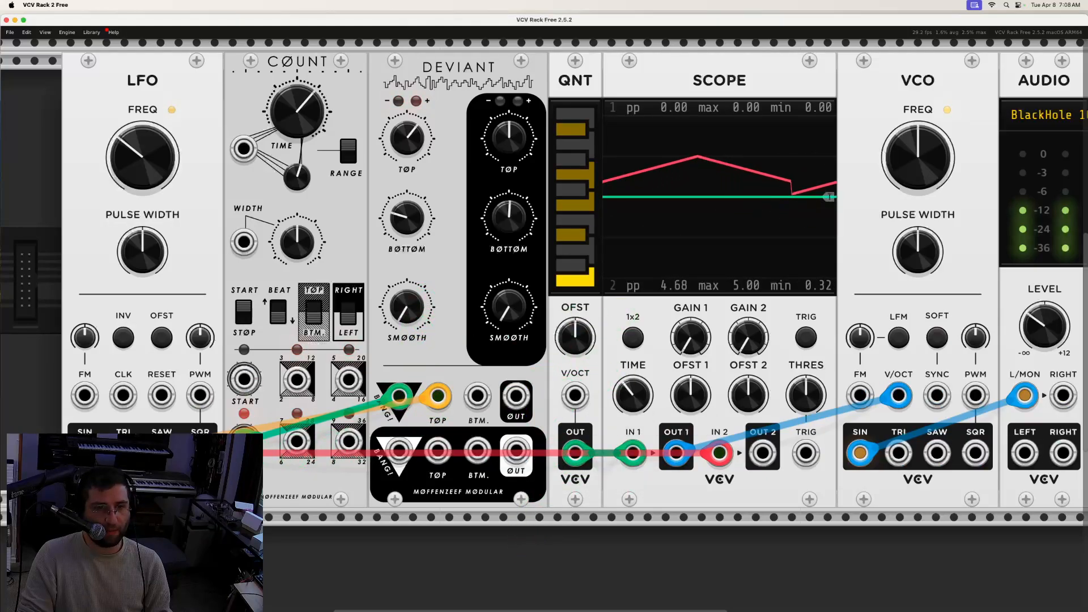
left_click_drag(123, 453, 123, 490)
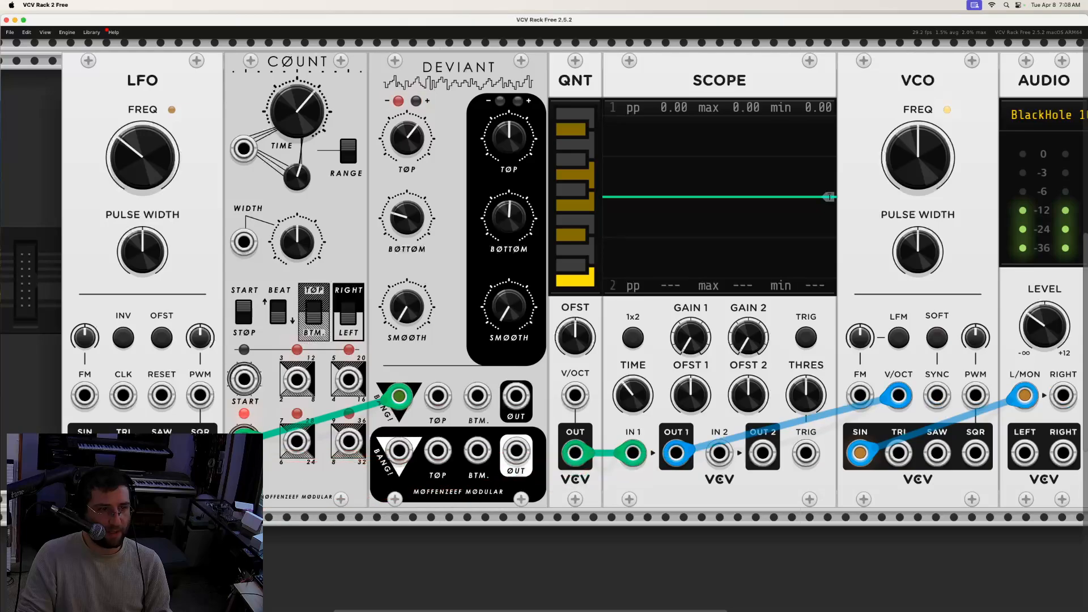
left_click_drag(523, 399, 644, 497)
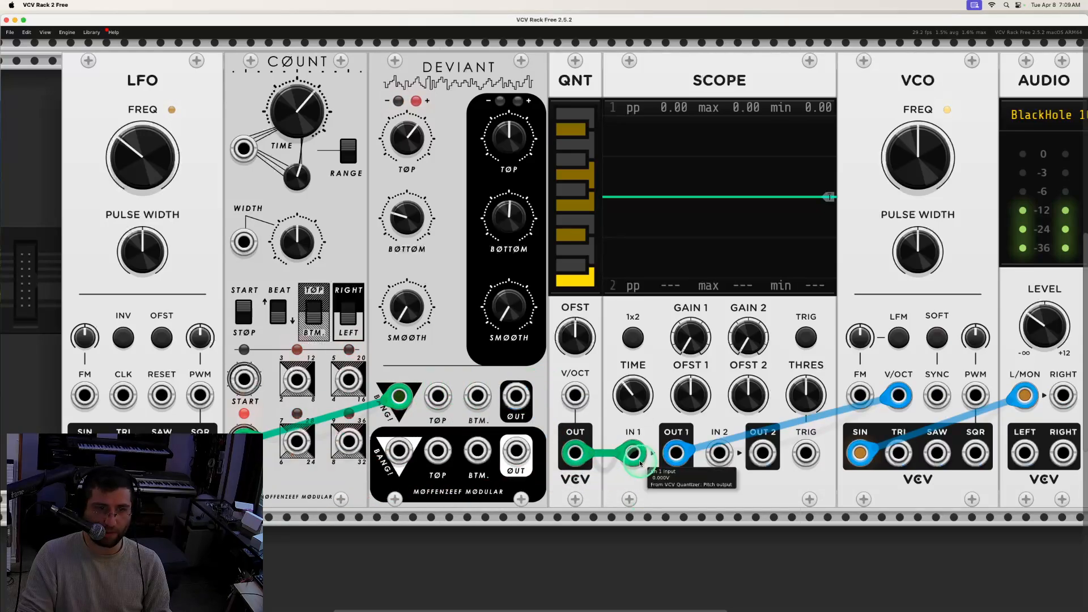
left_click_drag(633, 453, 580, 512)
left_click_drag(635, 449, 515, 397)
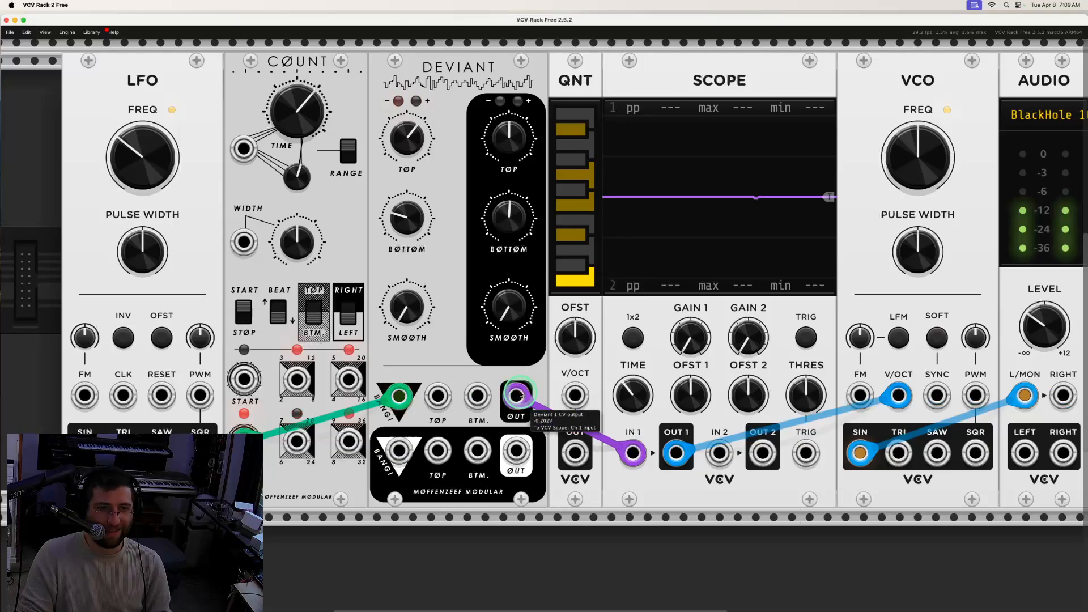
Step: Lower the audio output level and turn the first Deviant channel's smoothing up to maximum
left_click_drag(1079, 319, 1079, 362)
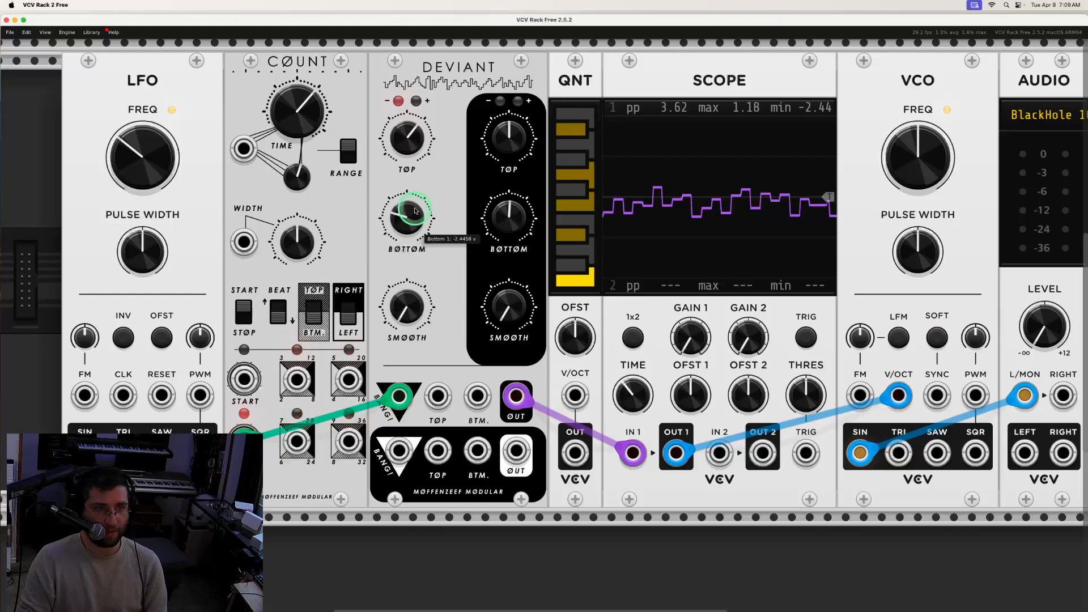
left_click_drag(416, 211, 409, 263)
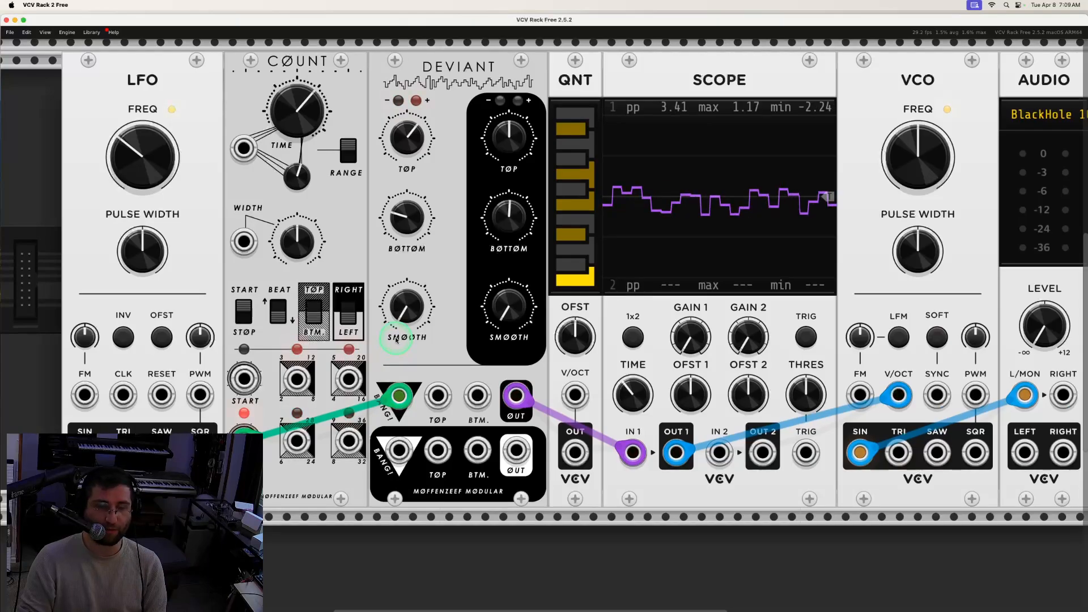
left_click_drag(415, 324, 412, 309)
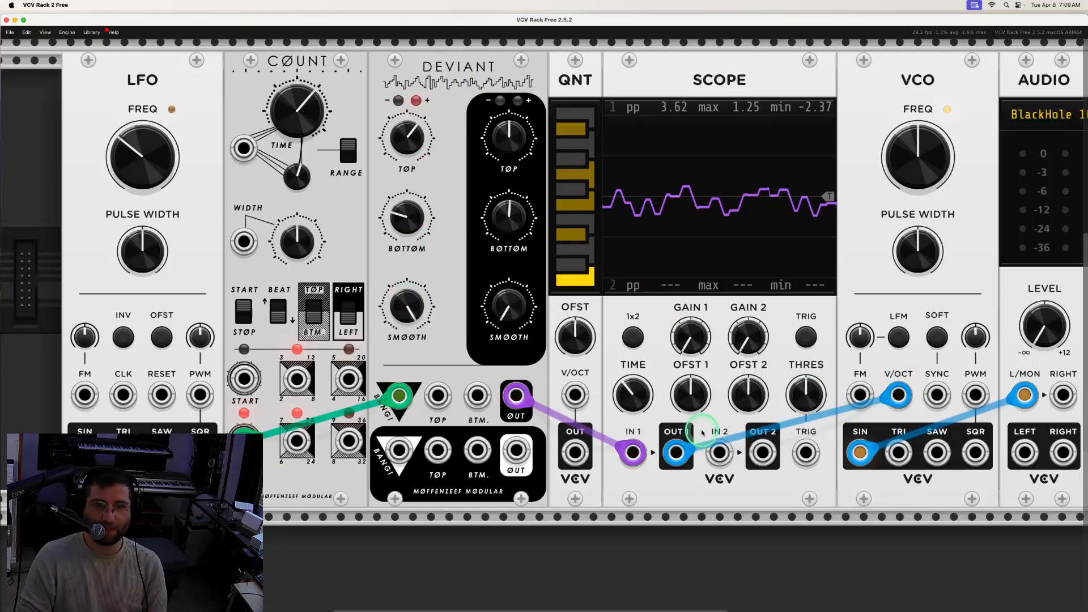
Step: Raise the audio output level and widen the first Deviant channel's range to its lowest bottom and highest top limits
left_click_drag(1043, 323, 1020, 228)
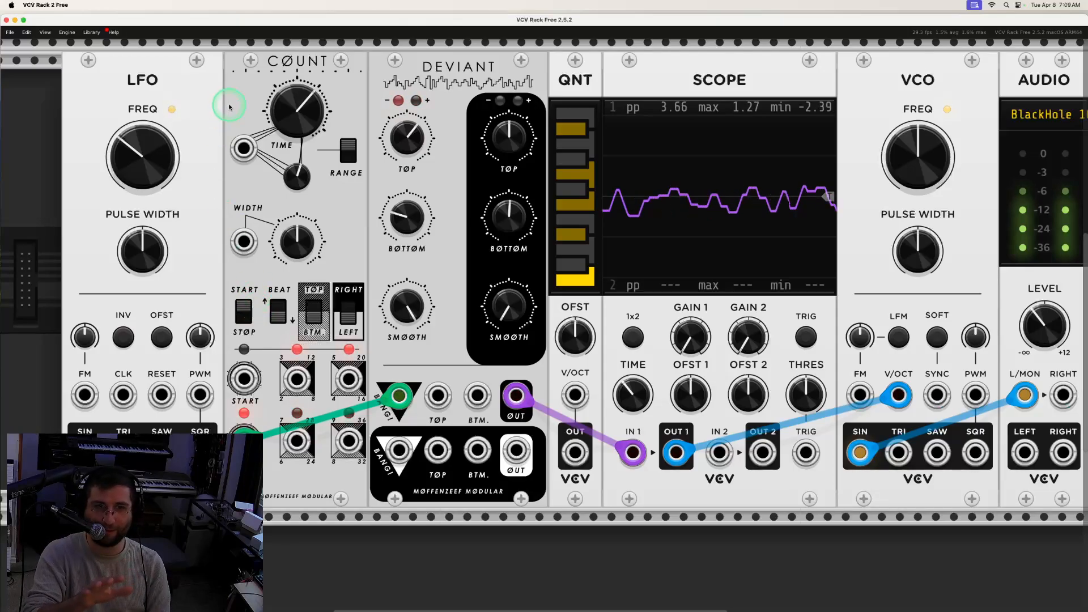
mouse_move(309, 117)
left_mouse_down()
mouse_move(318, 103)
mouse_move(306, 102)
mouse_move(297, 122)
left_mouse_up()
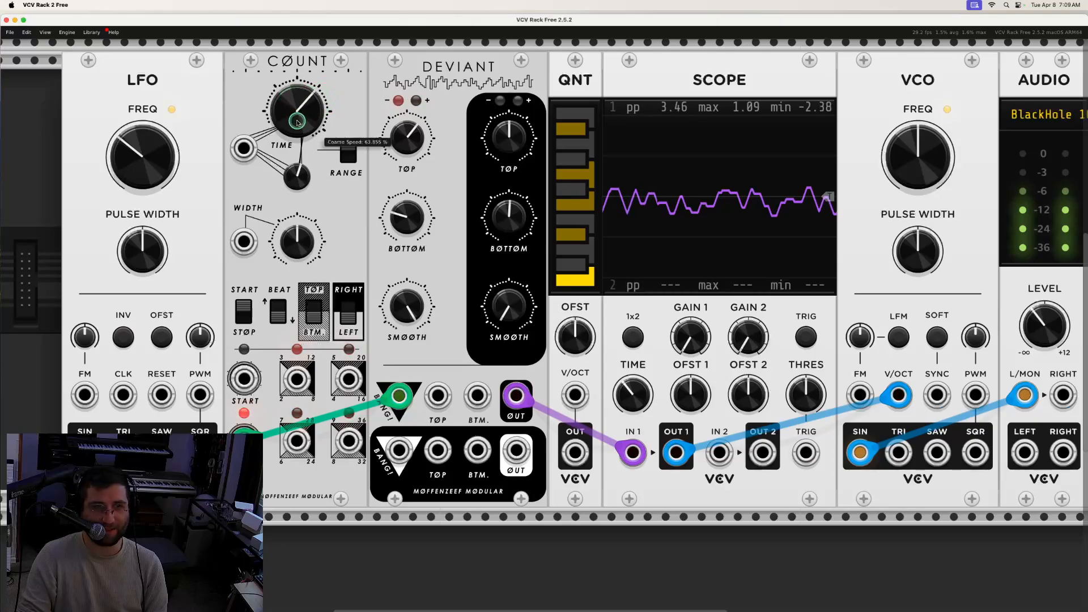
left_click_drag(406, 218, 438, 372)
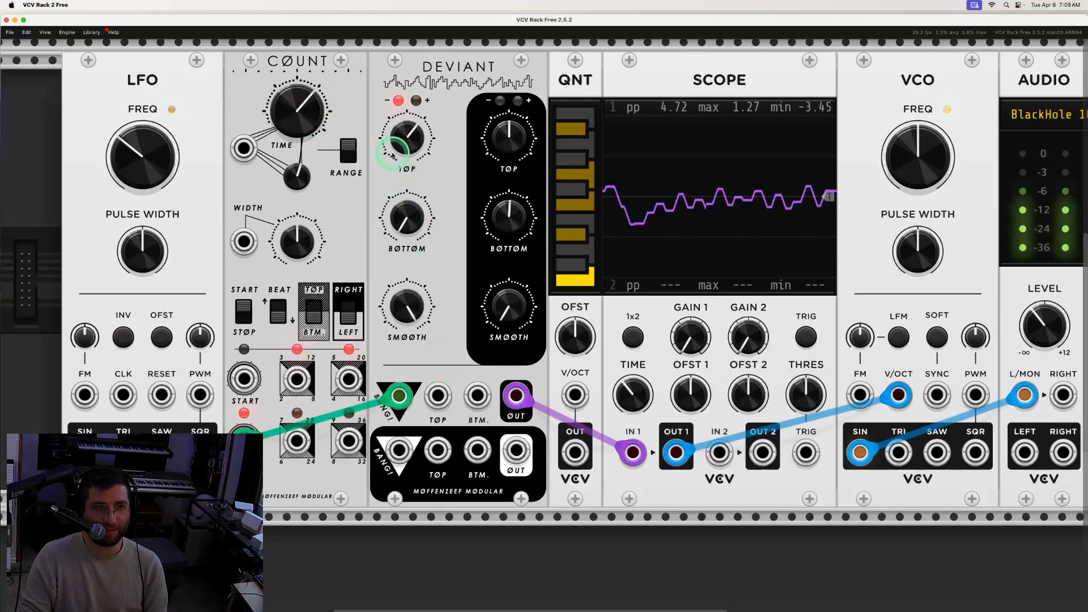
left_click_drag(403, 148, 412, 3)
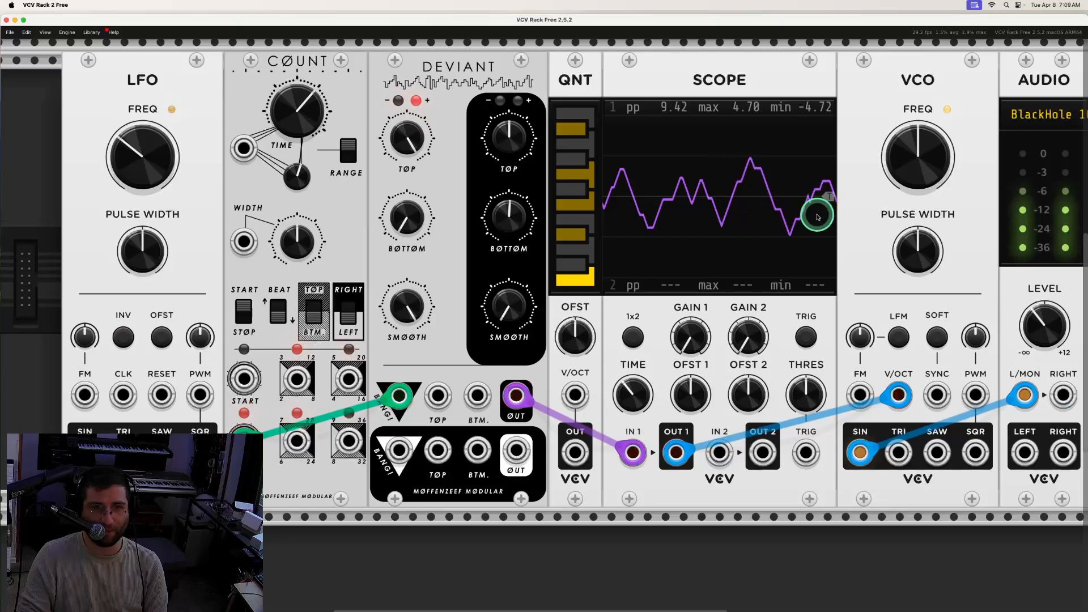
Step: Sweep the first Deviant channel's smoothing down to minimum and back up to maximum
mouse_move(406, 306)
left_mouse_down()
mouse_move(425, 425)
mouse_move(402, 474)
mouse_move(395, 564)
left_mouse_up()
left_click_drag(415, 508, 497, 139)
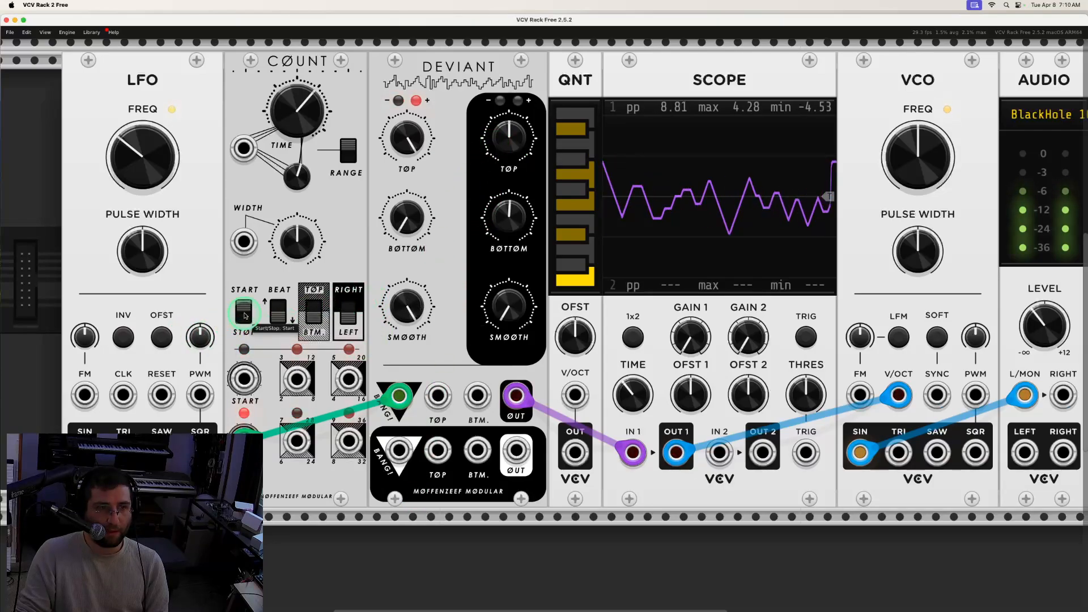
Step: Stop the Count clock and turn the audio output level down
left_click(245, 313)
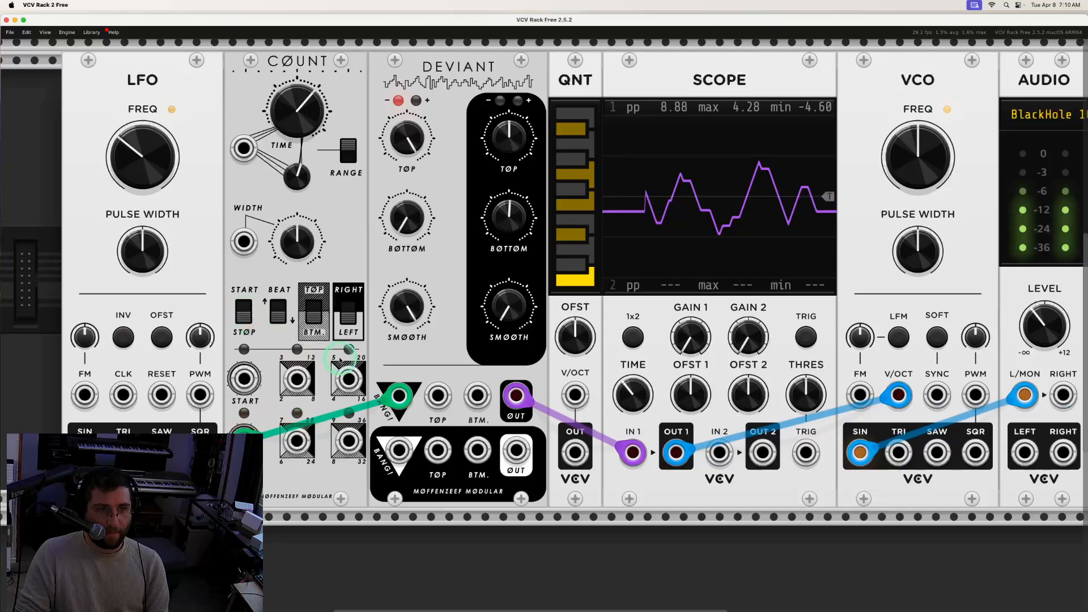
left_click_drag(1042, 321, 1002, 516)
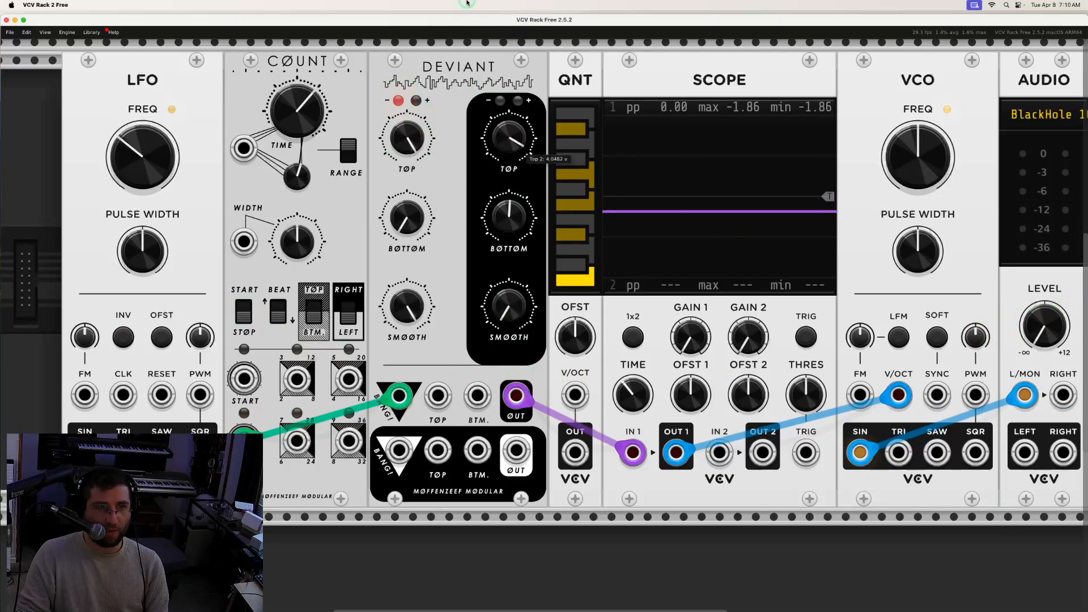
Step: Set the second Deviant channel's top to about 4.05 V and bottom to minimum, and reduce the first channel's smoothing to about 13%
left_click_drag(499, 244, 526, 392)
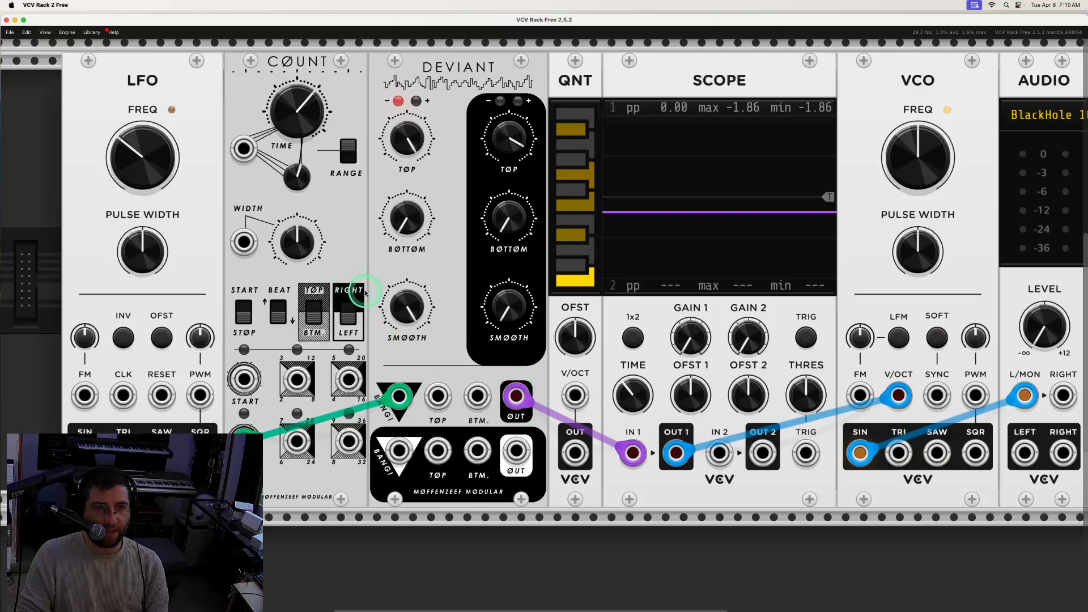
left_click_drag(371, 581, 404, 306)
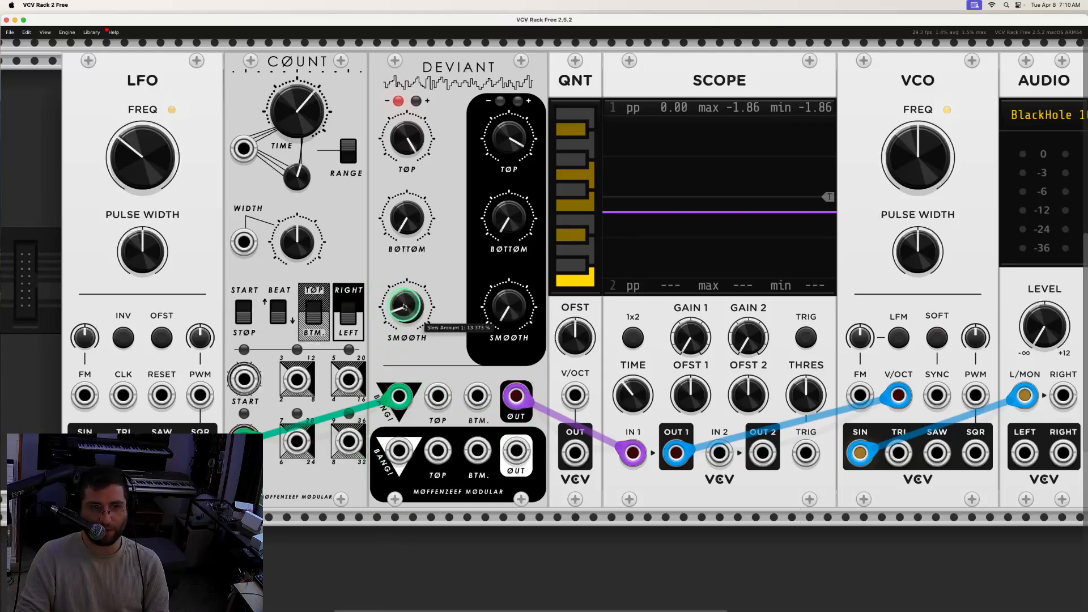